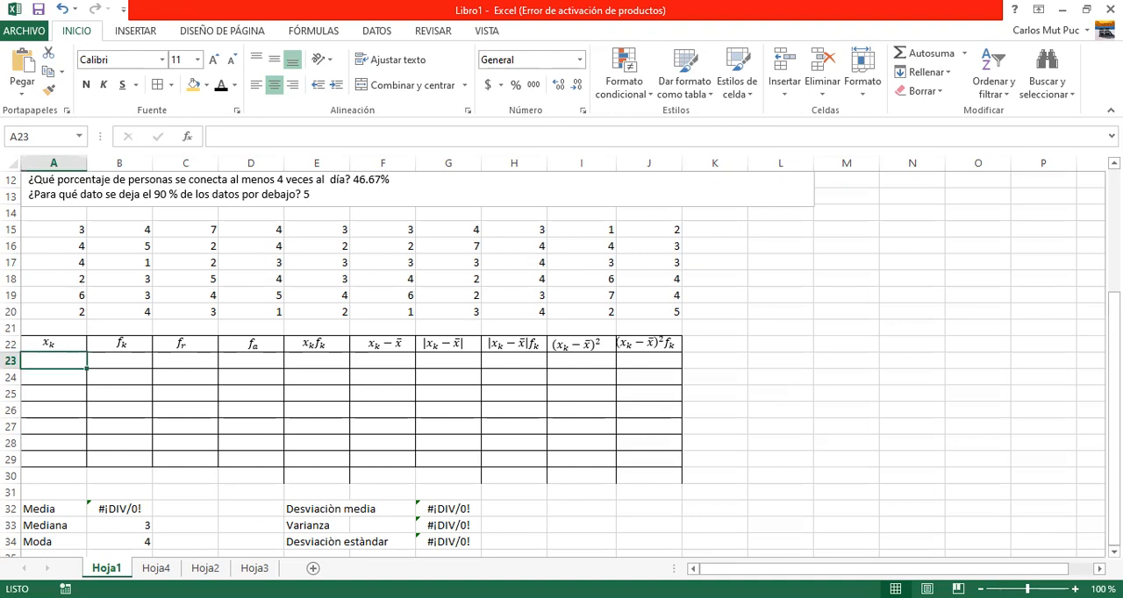
Enter the values 1 to 7 down the x_k column in cells A23 to A29.
scroll(561, 351, "up", 4)
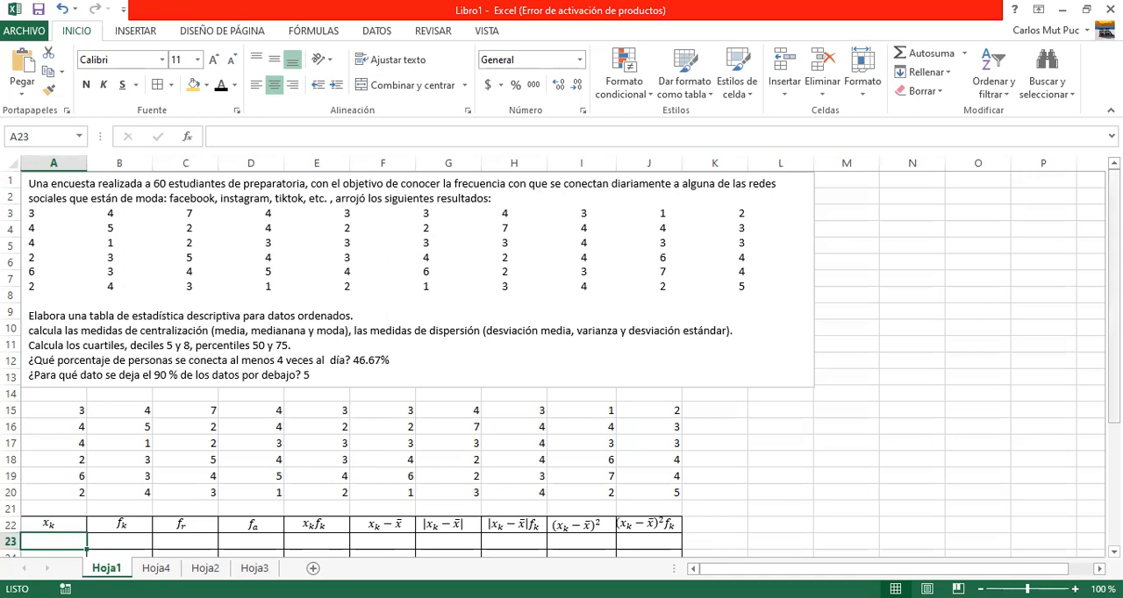
scroll(562, 364, "down", 3)
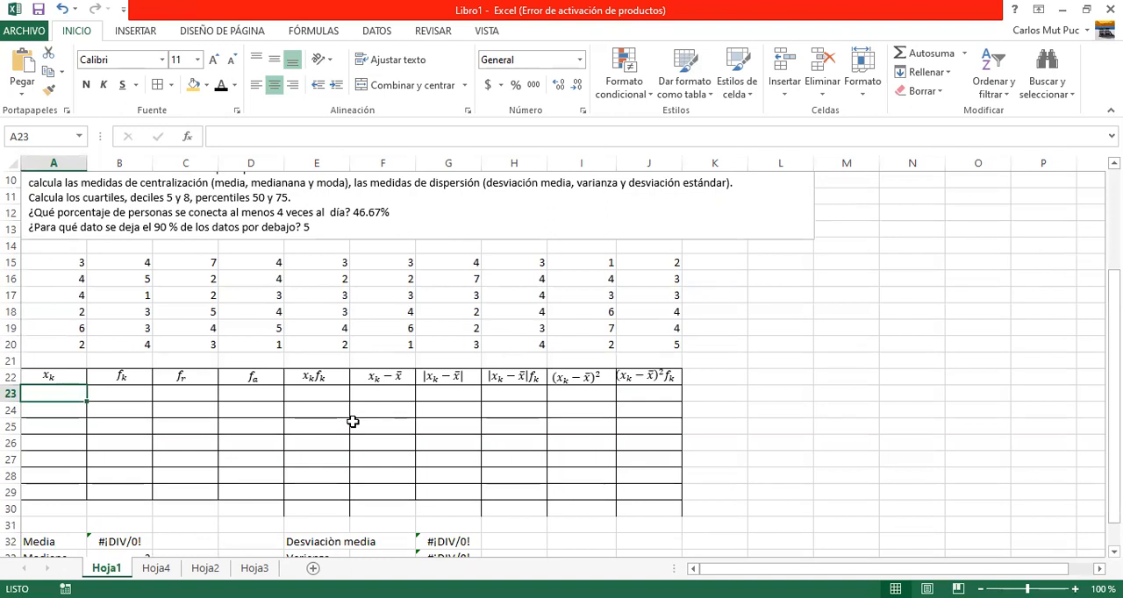
type("1")
key("Return")
type("2")
key("Return")
type("3")
key("Return")
type("4")
key("Return")
type("5")
key("Return")
type("6")
key("Return")
type("7")
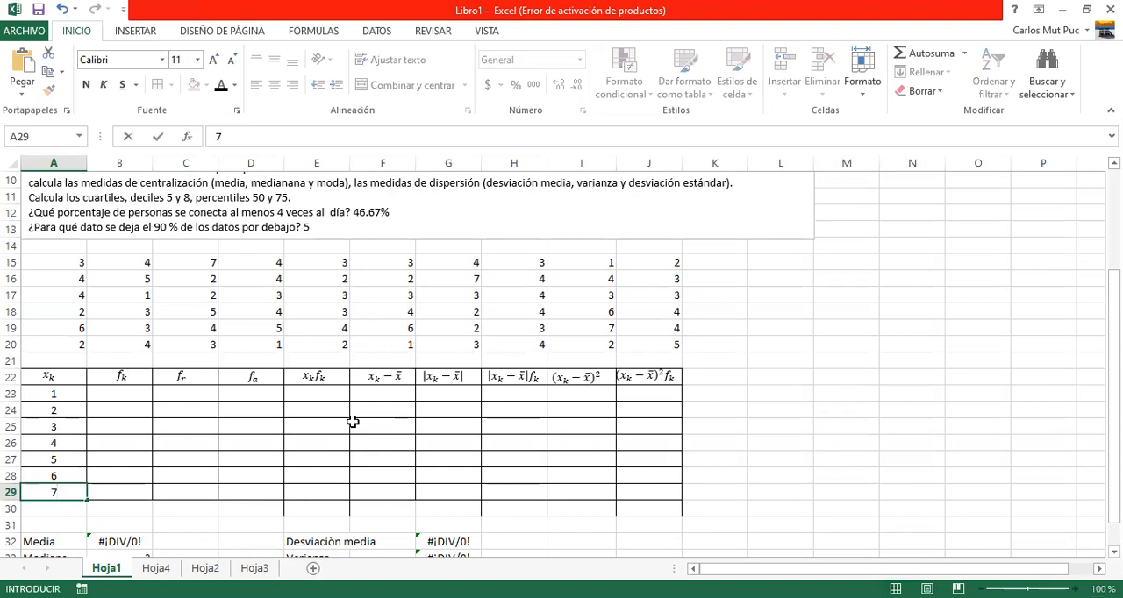
key("Tab")
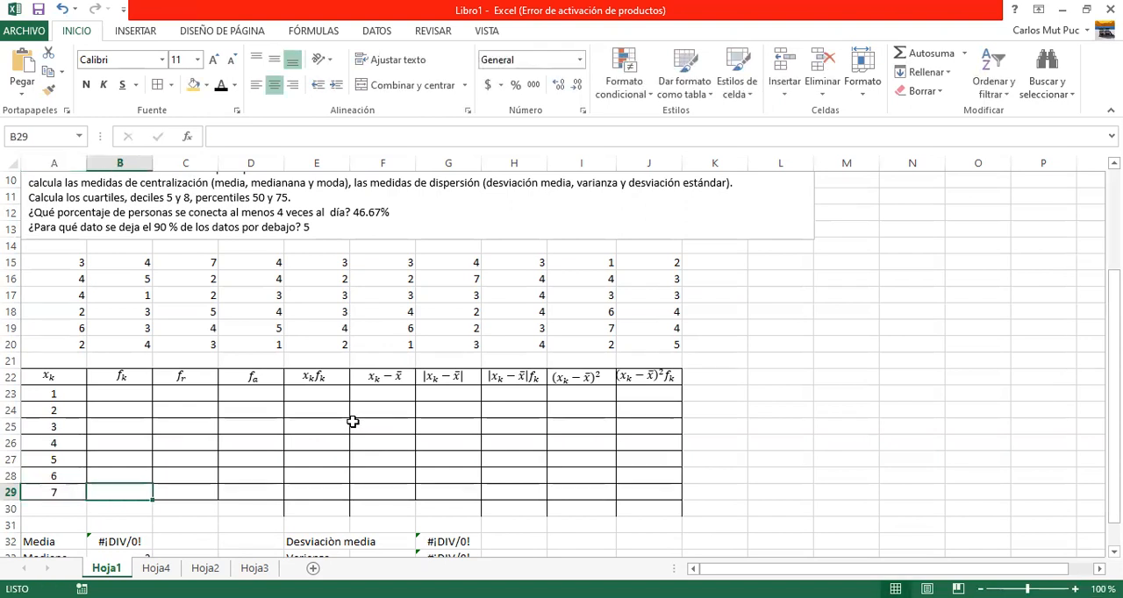
key("Up")
key("Up")
key("Up")
key("Up")
key("Up")
key("Up")
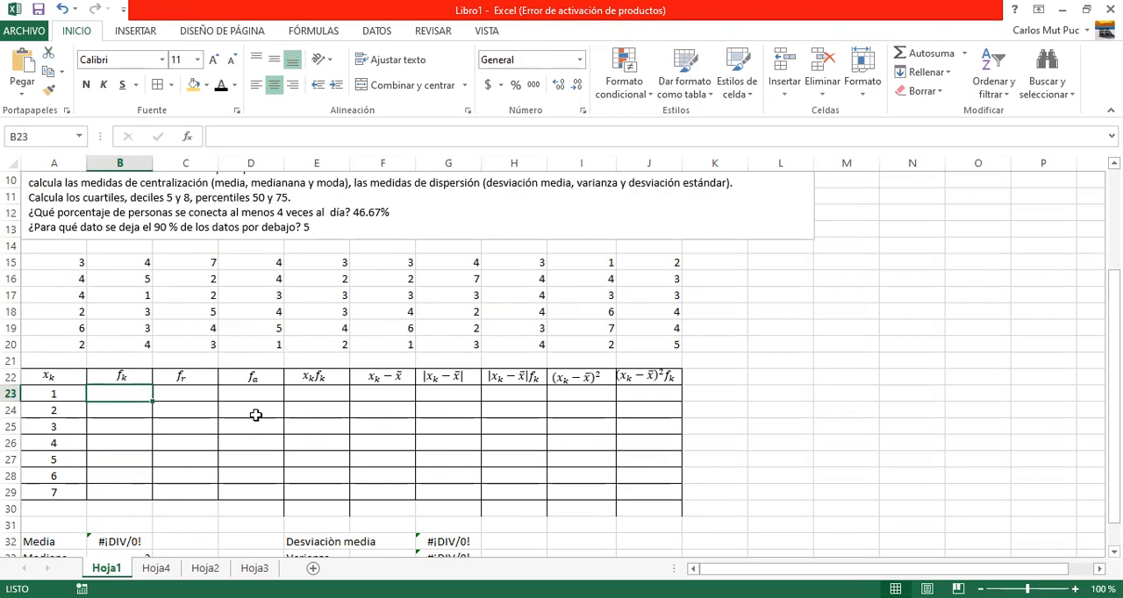
key("shift+Down")
key("shift+Down")
key("shift+Down")
key("shift+Down")
key("shift+Down")
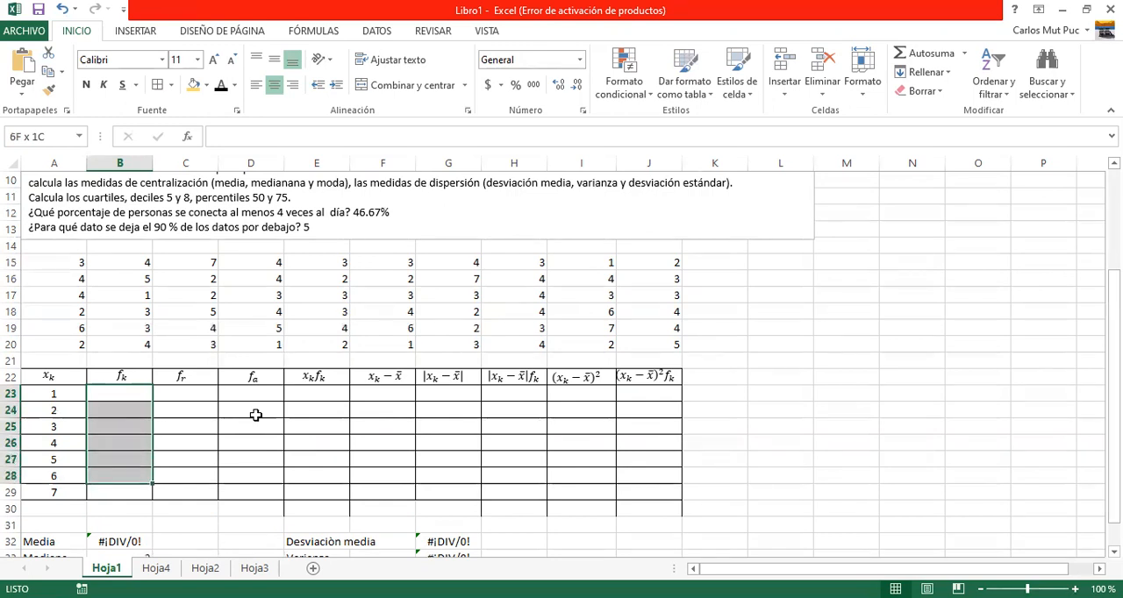
key("shift+Down")
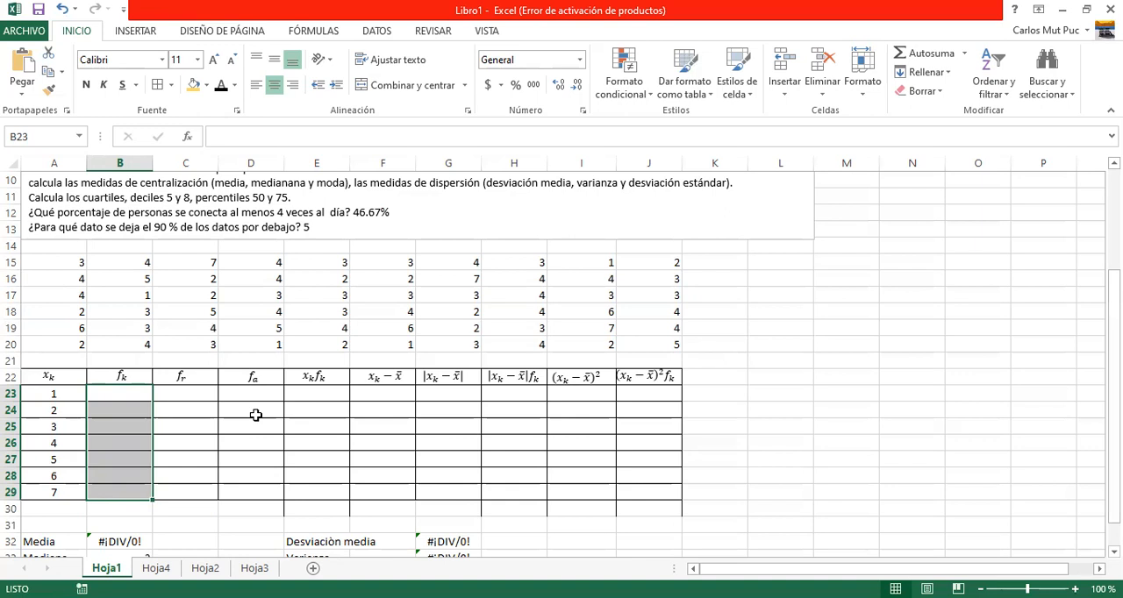
left_click(255, 415)
left_click(122, 392)
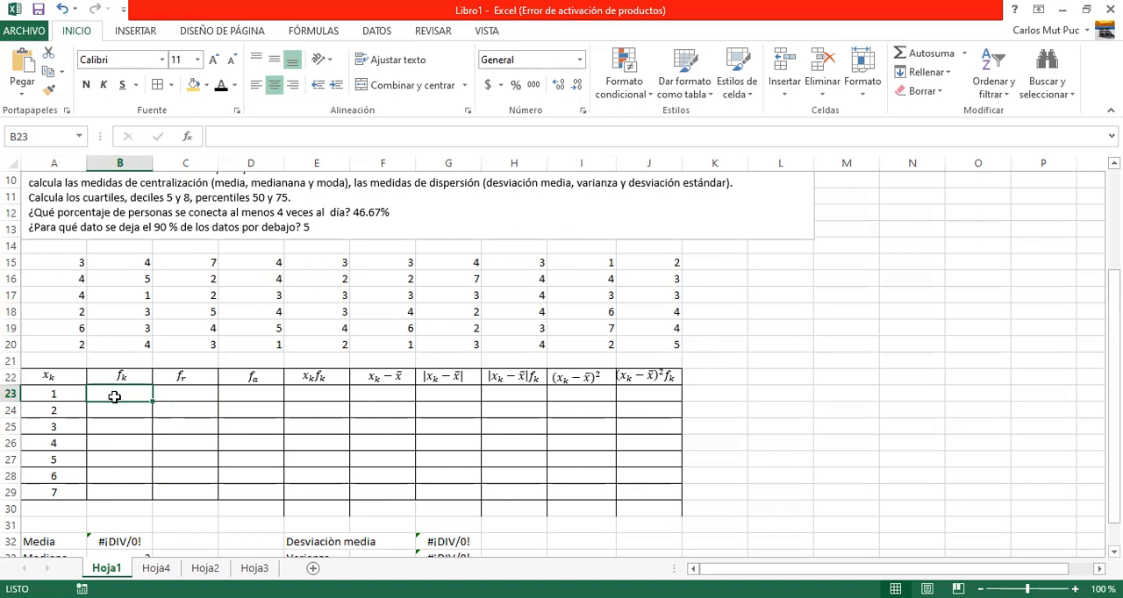
left_click_drag(112, 392, 116, 485)
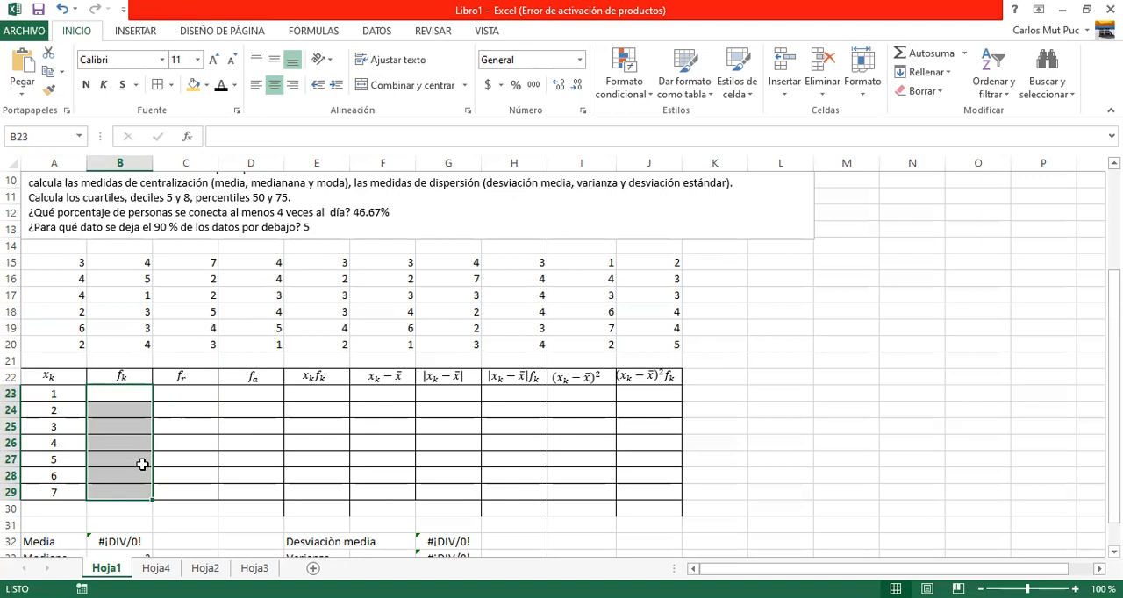
Fill the f_k cells B23:B29 with the array formula =FRECUENCIA(A15:J20,A23:A29).
left_click(127, 391)
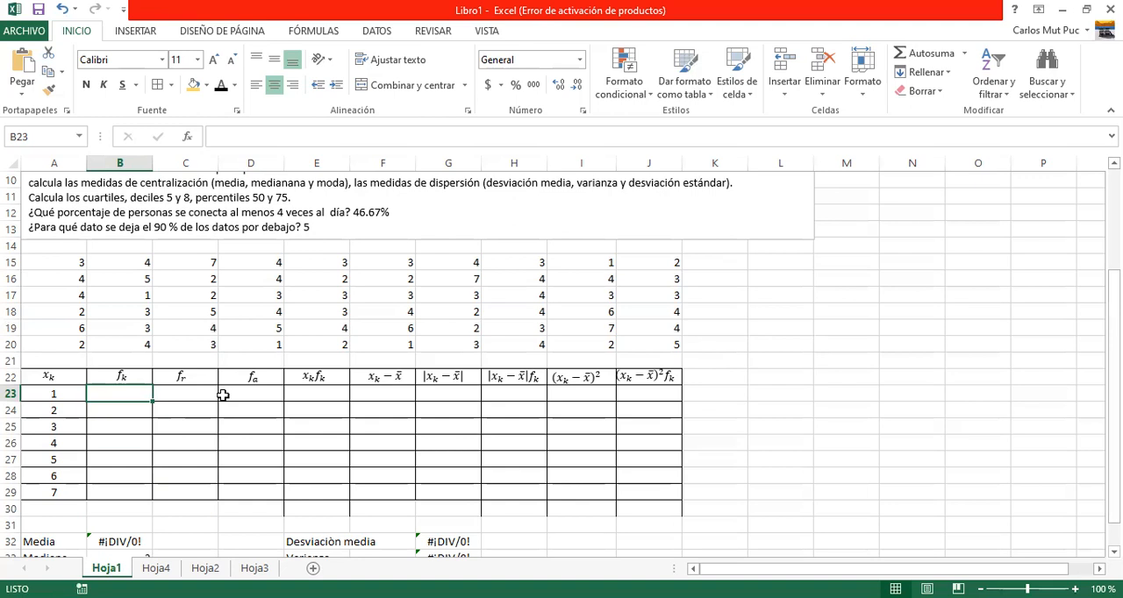
key("shift+Down")
key("shift+Down")
key("shift+Down")
key("shift+Down")
key("shift+Down")
key("shift+Down")
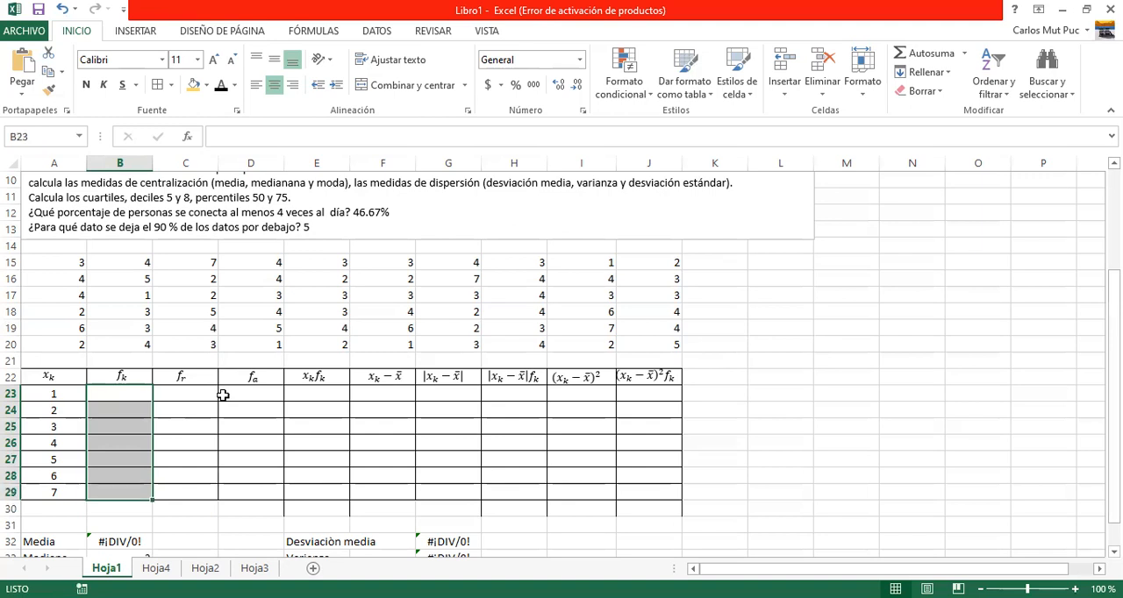
type("=")
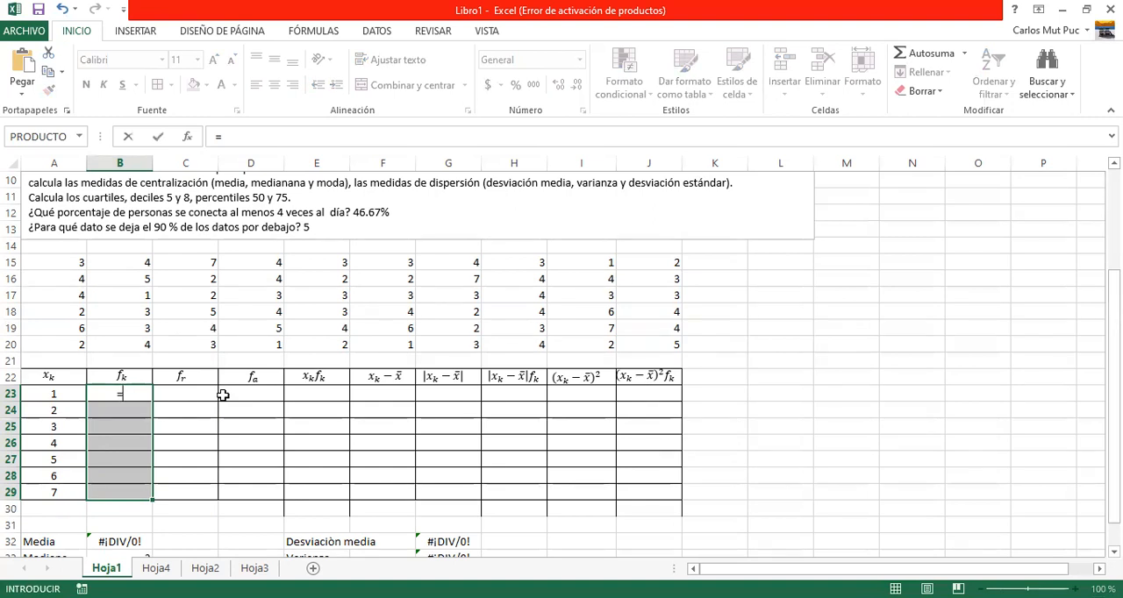
type("frec")
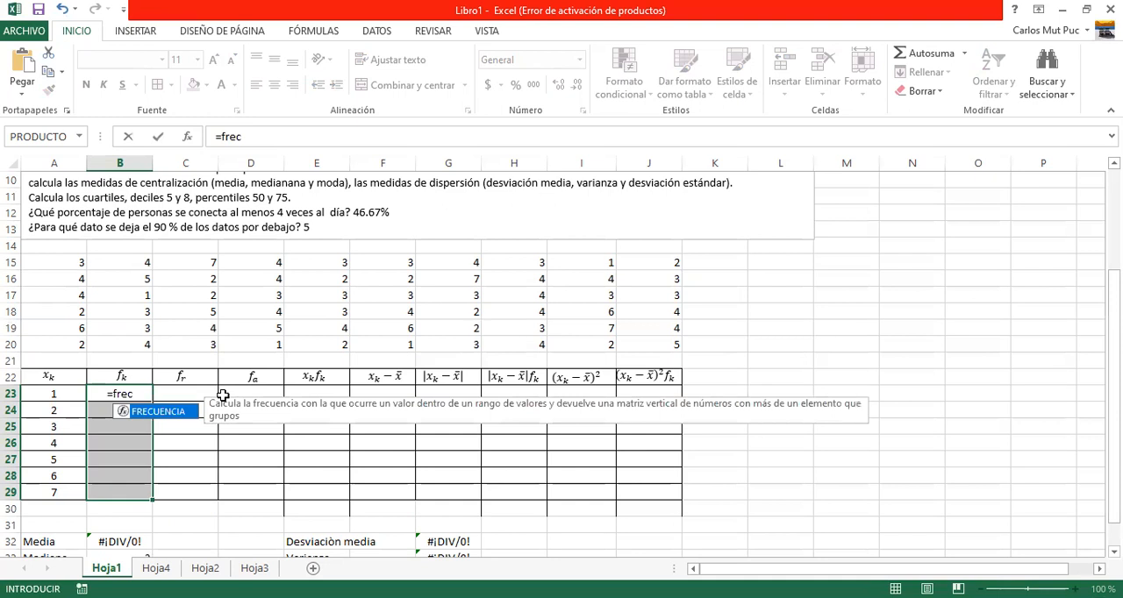
double_click(175, 412)
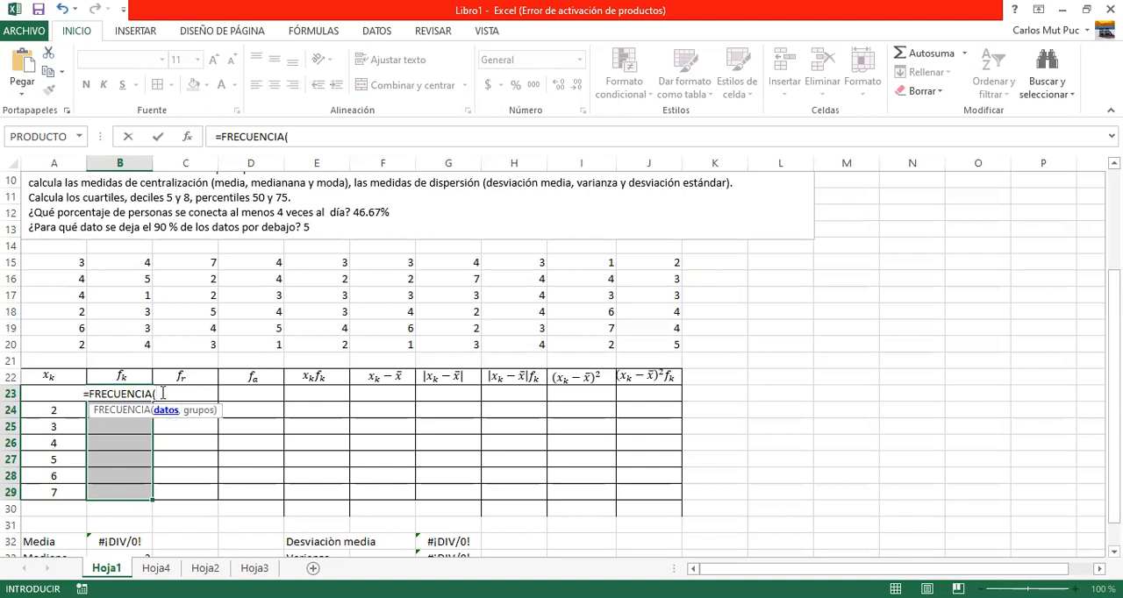
left_click(66, 262)
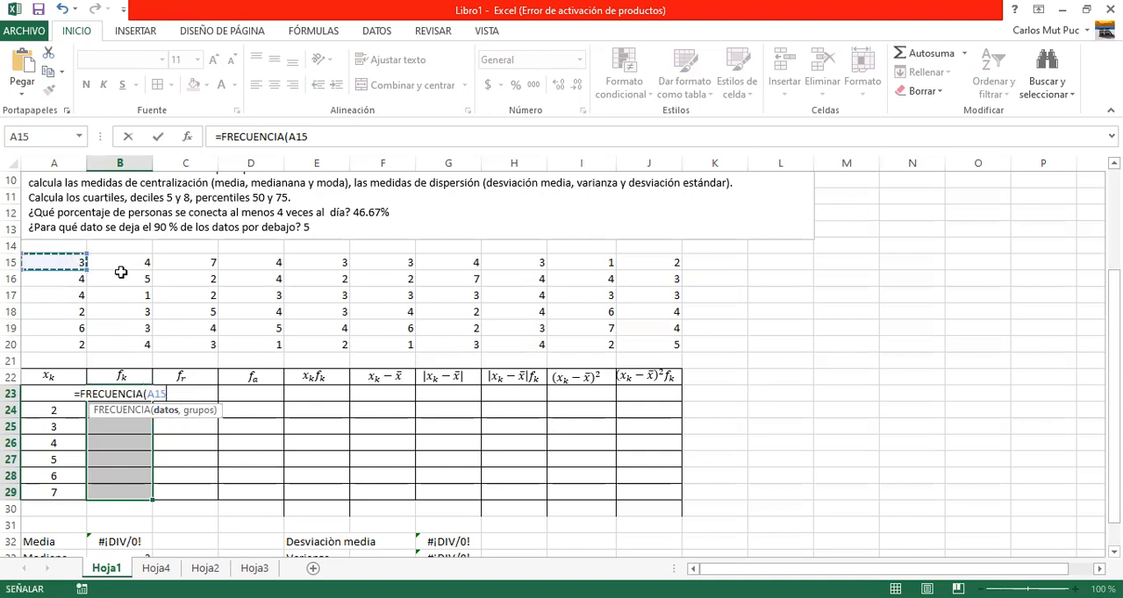
left_click(652, 343, "shift")
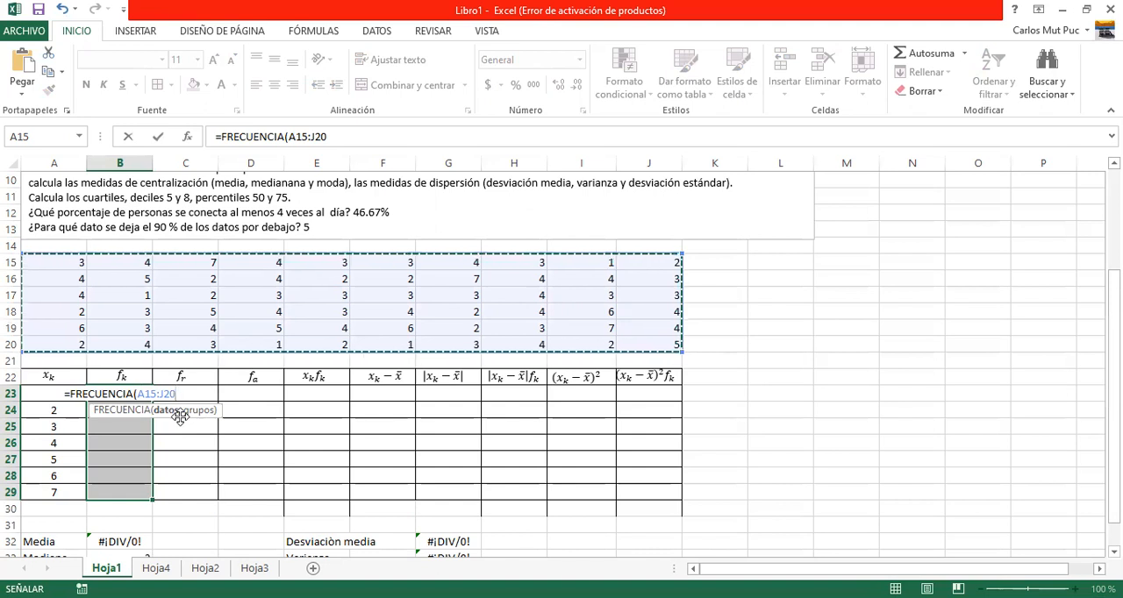
type(",")
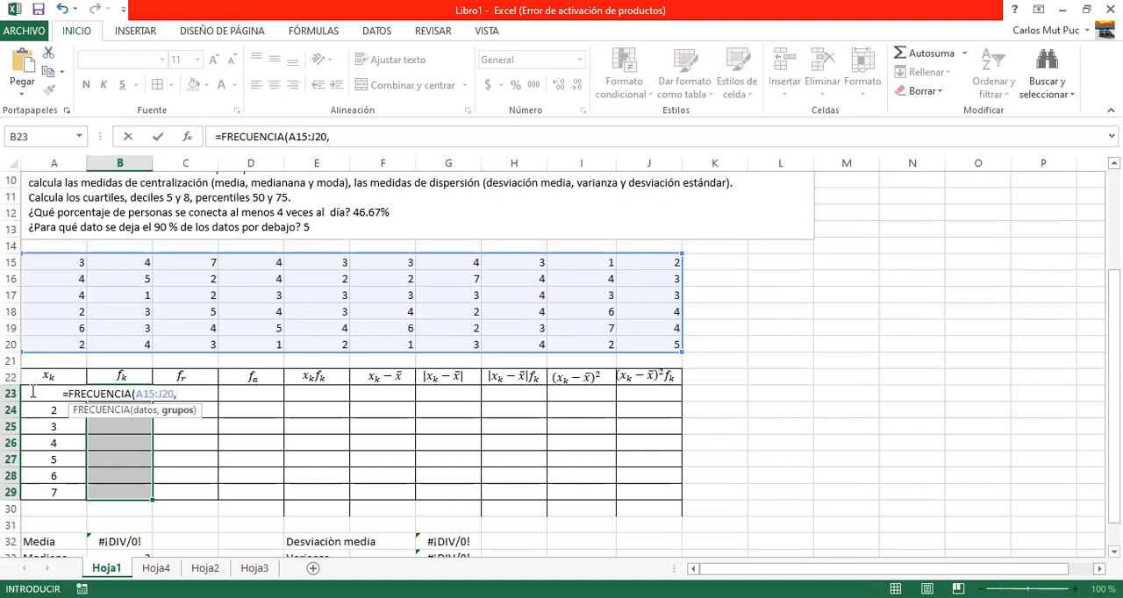
type("A23")
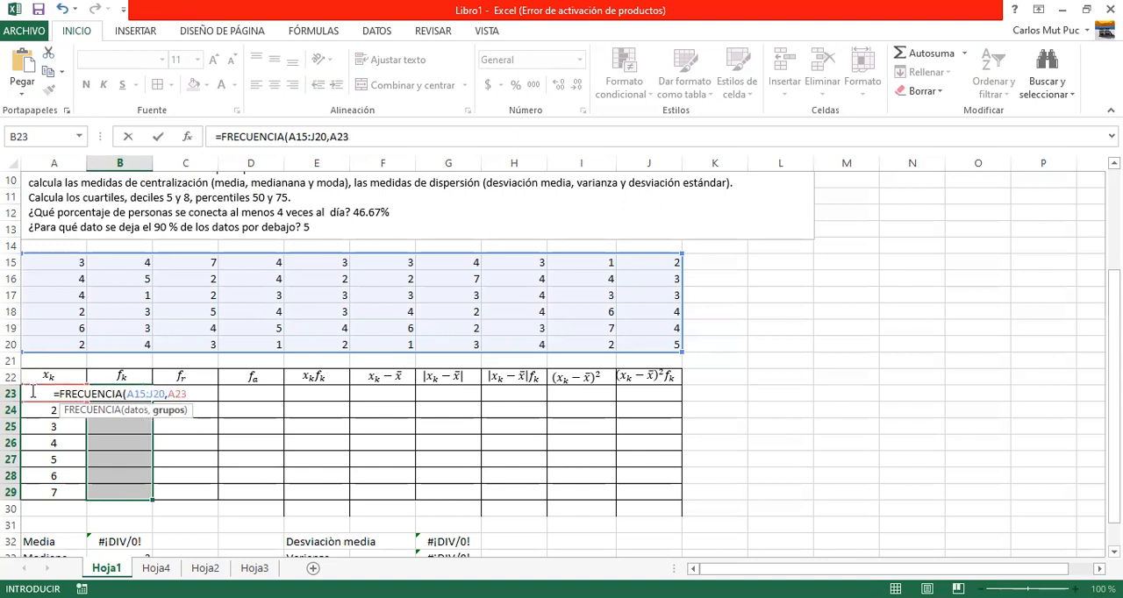
type(":")
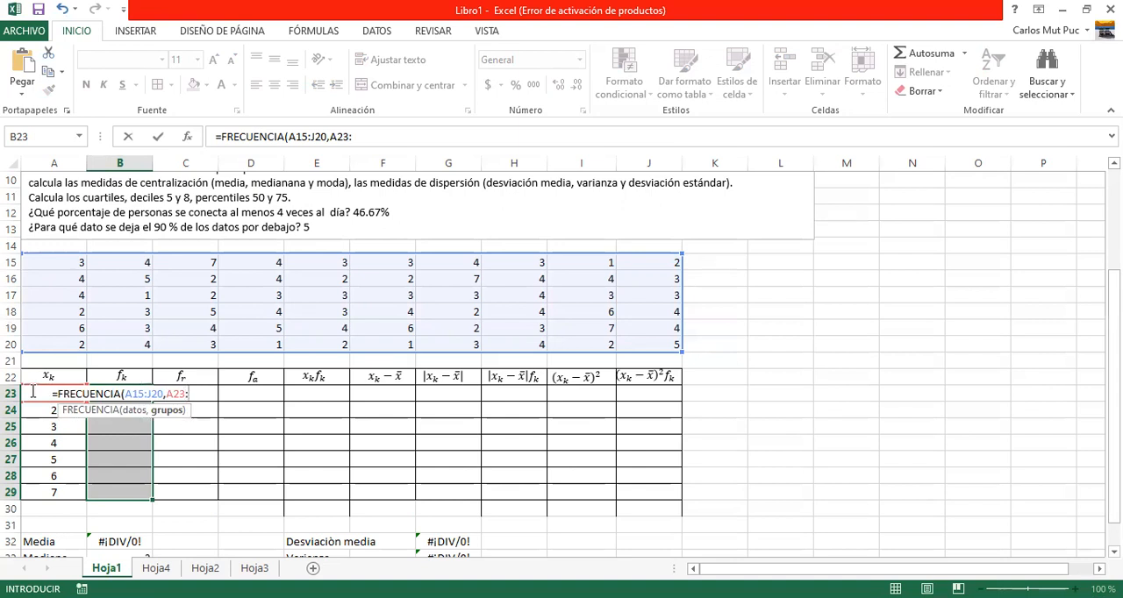
left_click(41, 496)
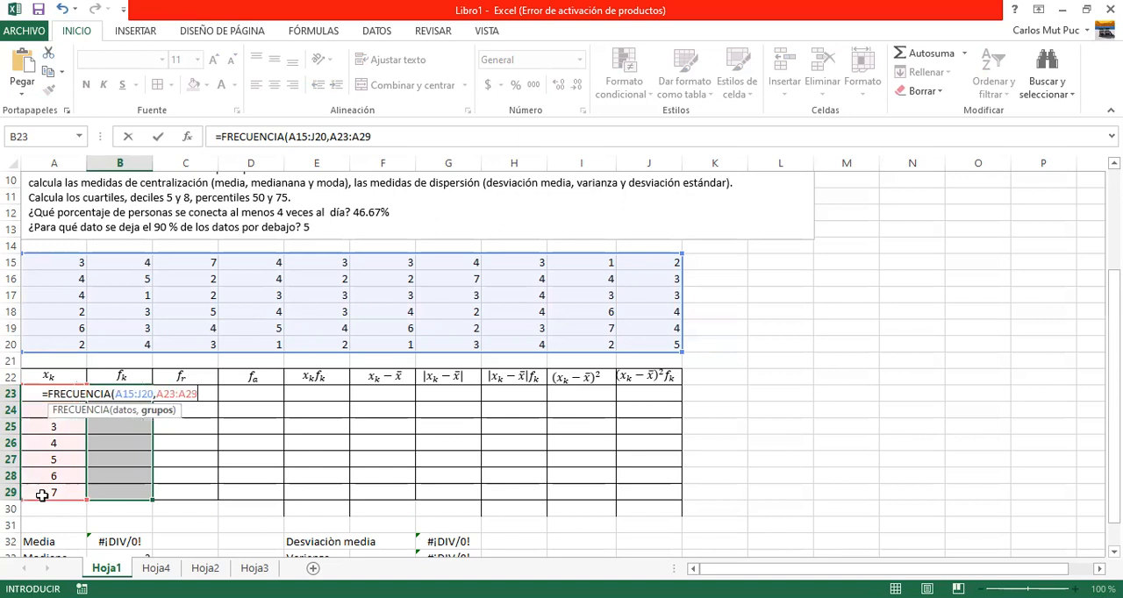
type(")")
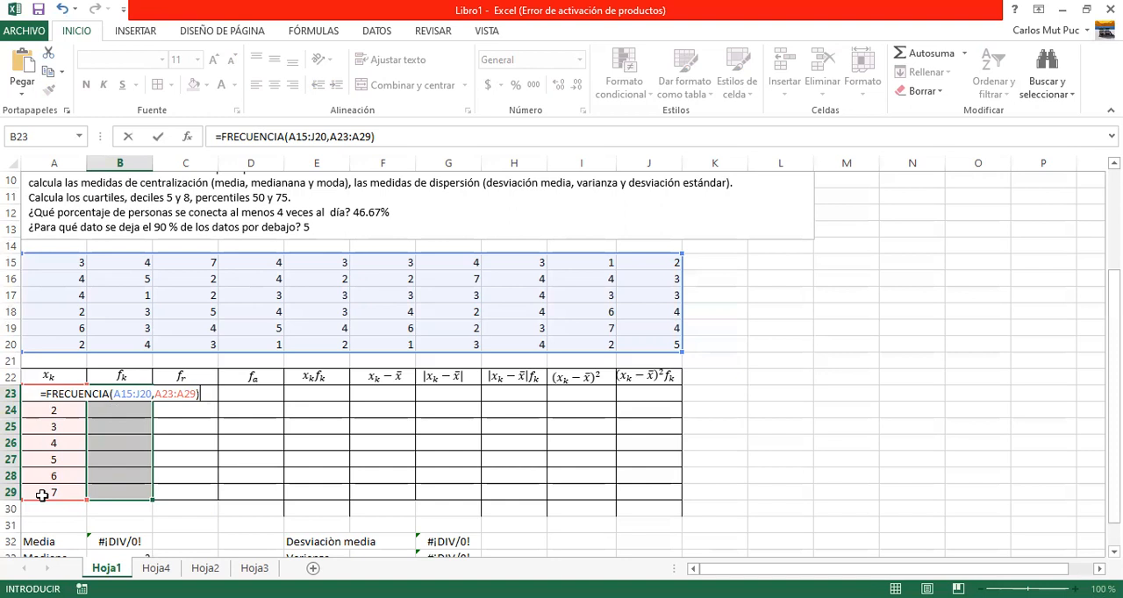
key("ctrl+shift+Return")
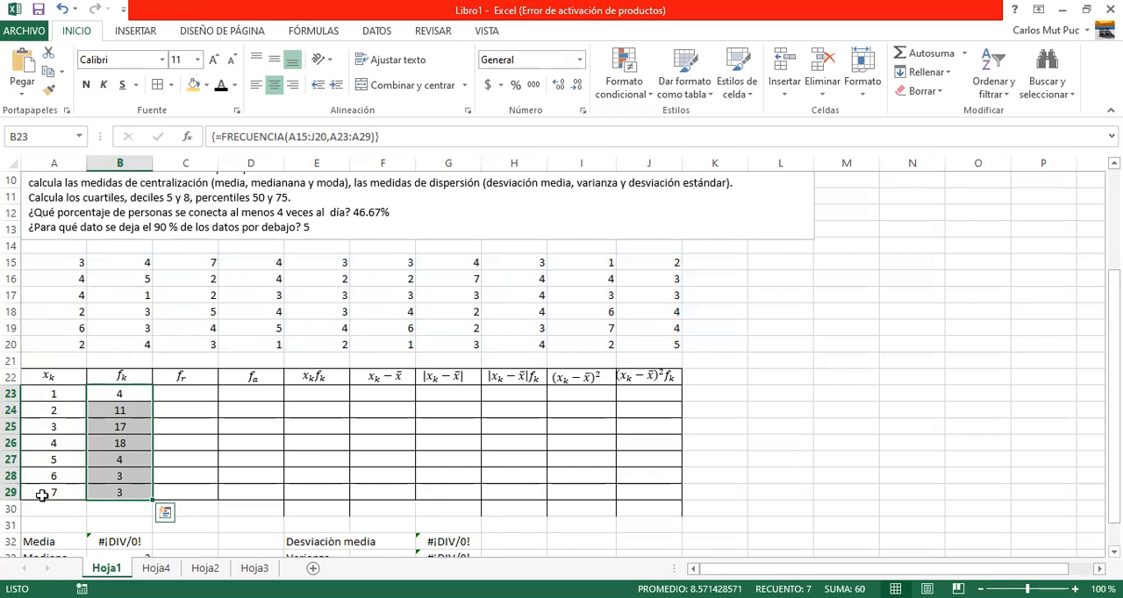
key("Right")
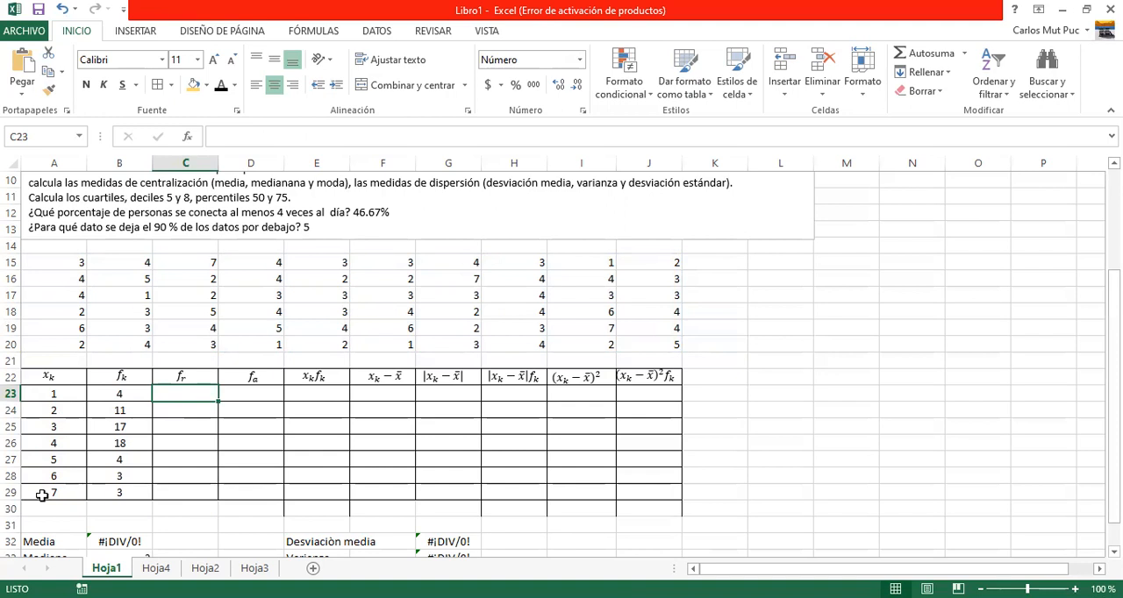
type("=")
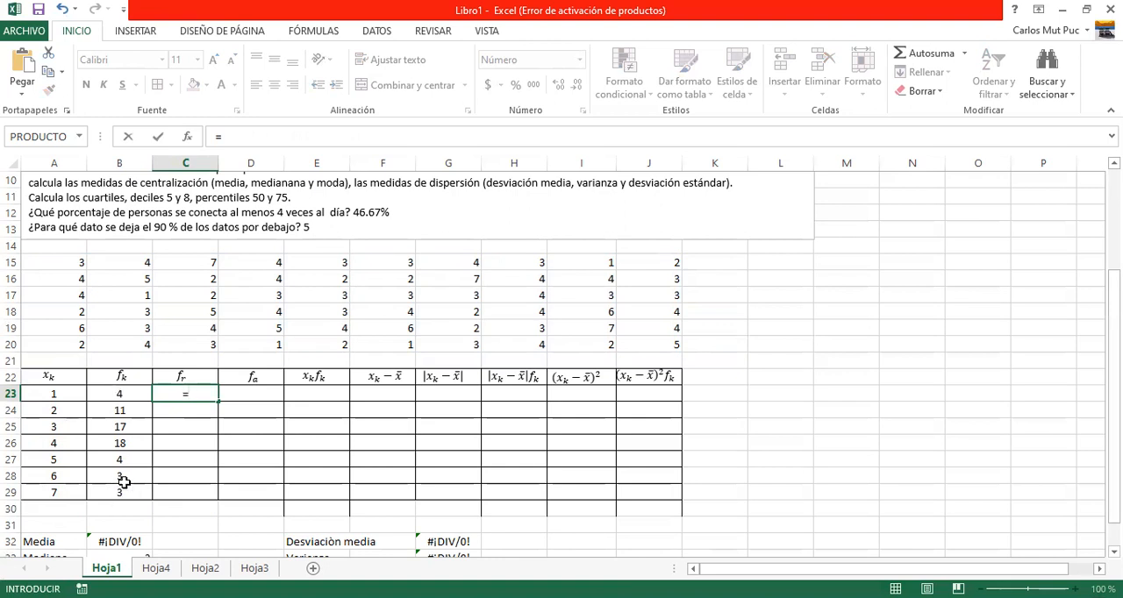
left_click(119, 392)
key("Escape")
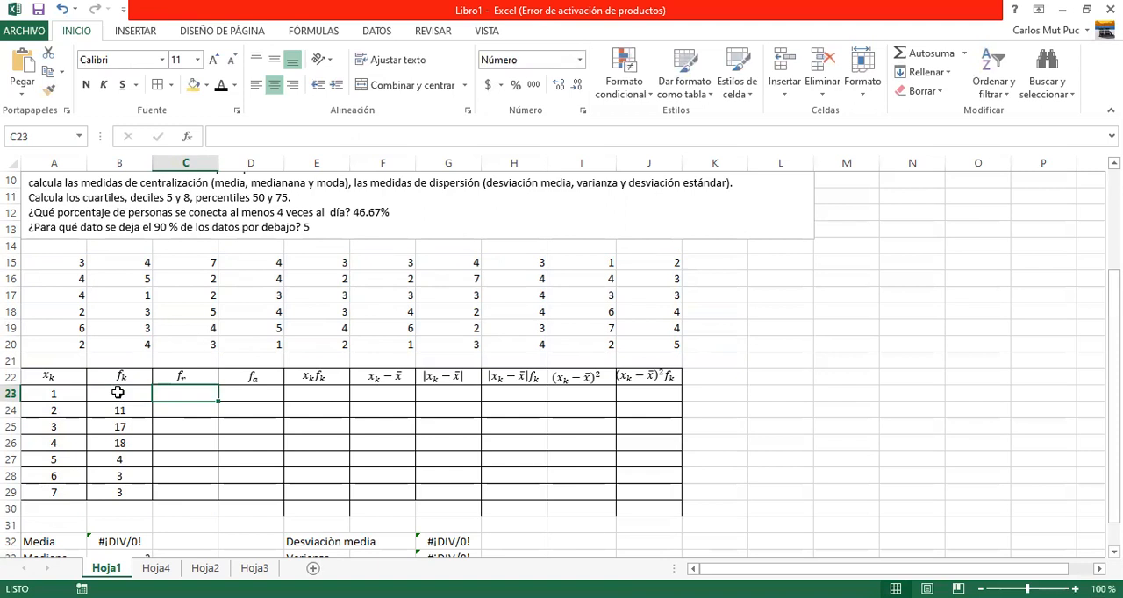
Total the f_k frequencies in B23:B29 with AutoSum, placing the sum in B30.
left_click(118, 392)
key("shift+Down")
key("shift+Down")
key("shift+Down")
key("shift+Down")
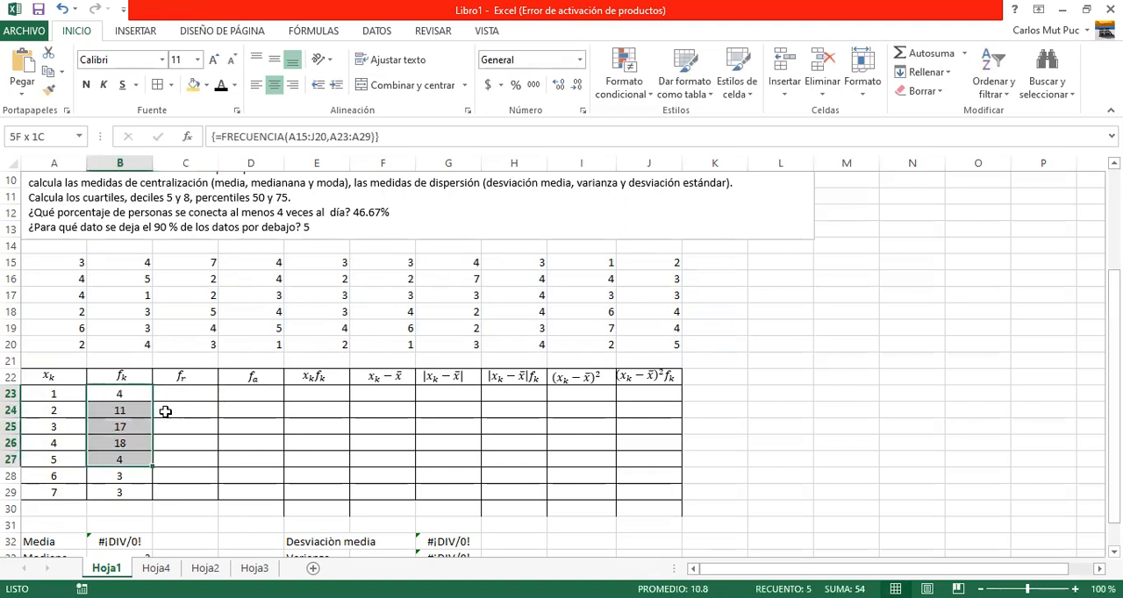
key("shift+Down")
key("shift+Down")
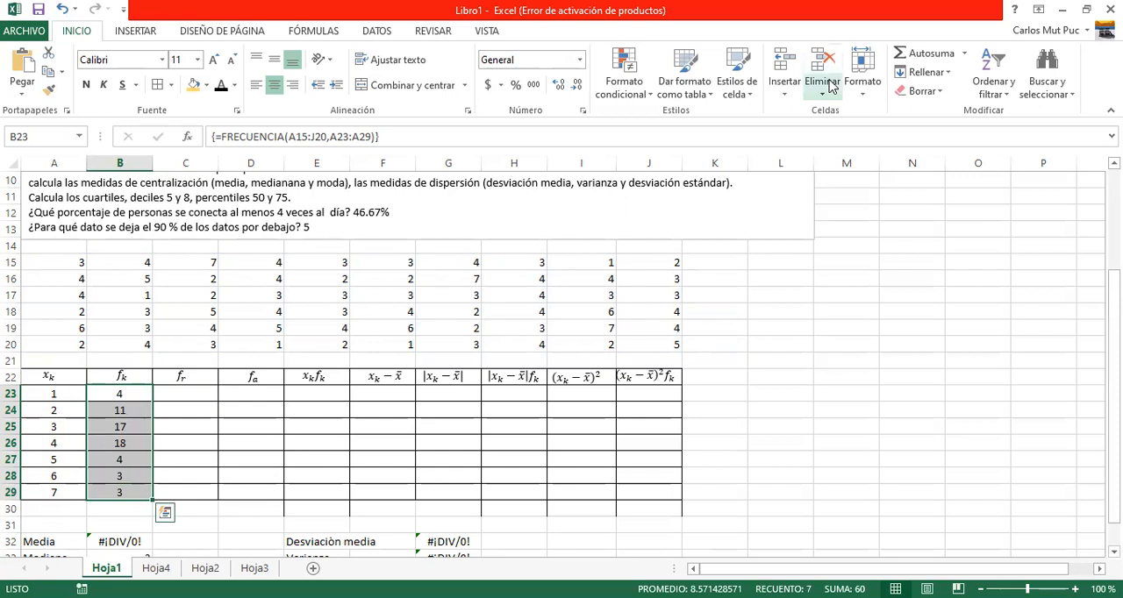
left_click(923, 56)
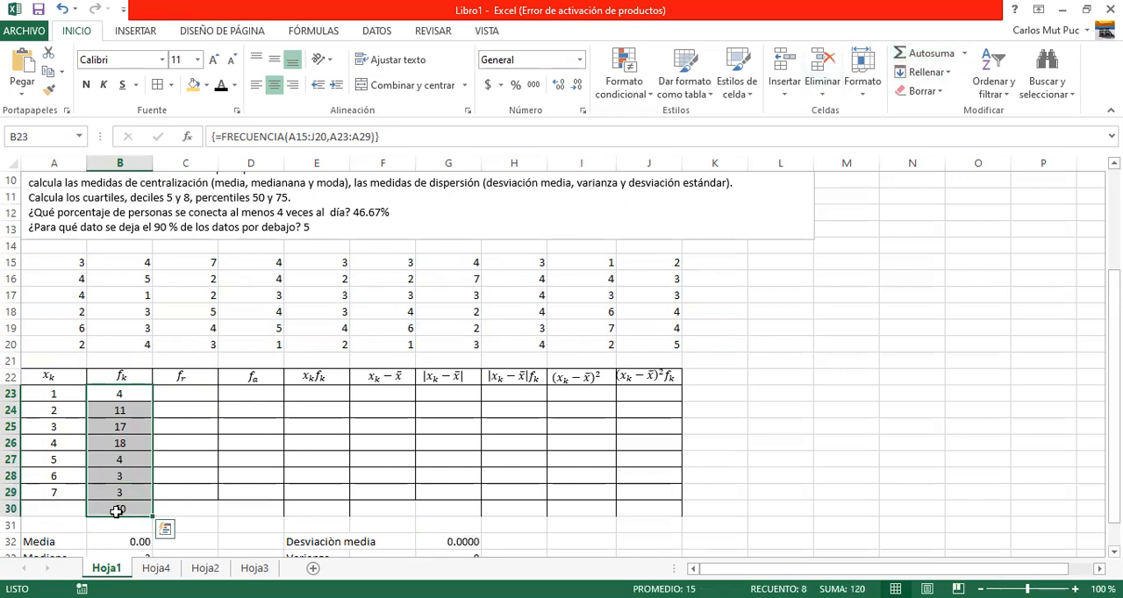
Calculate the first relative frequency as a percentage in C23 with the formula =(B23/60)*100.
left_click(191, 392)
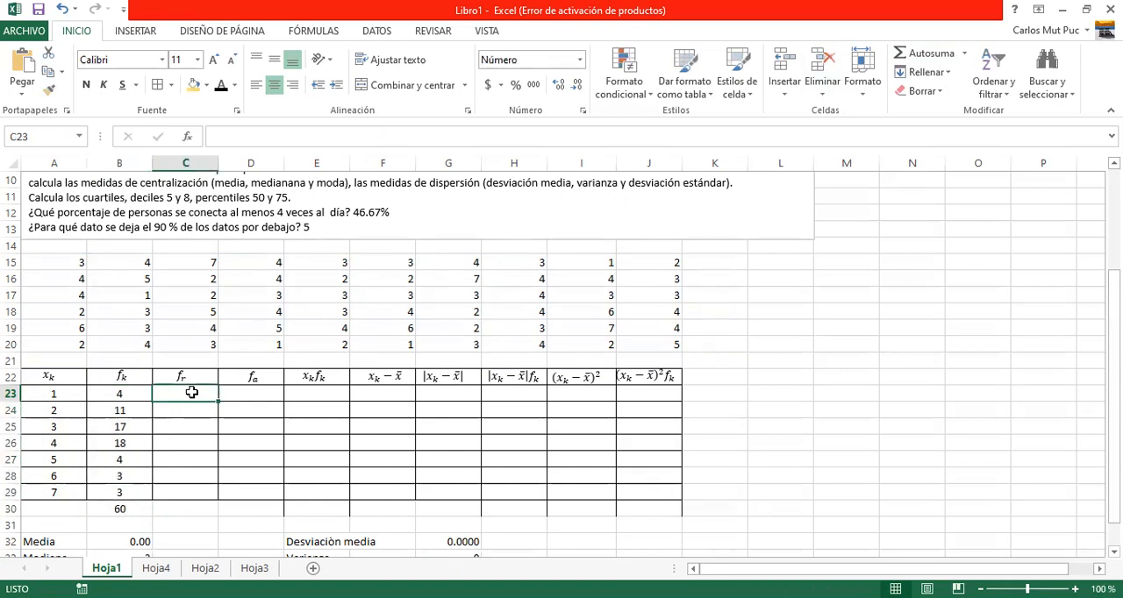
type("=")
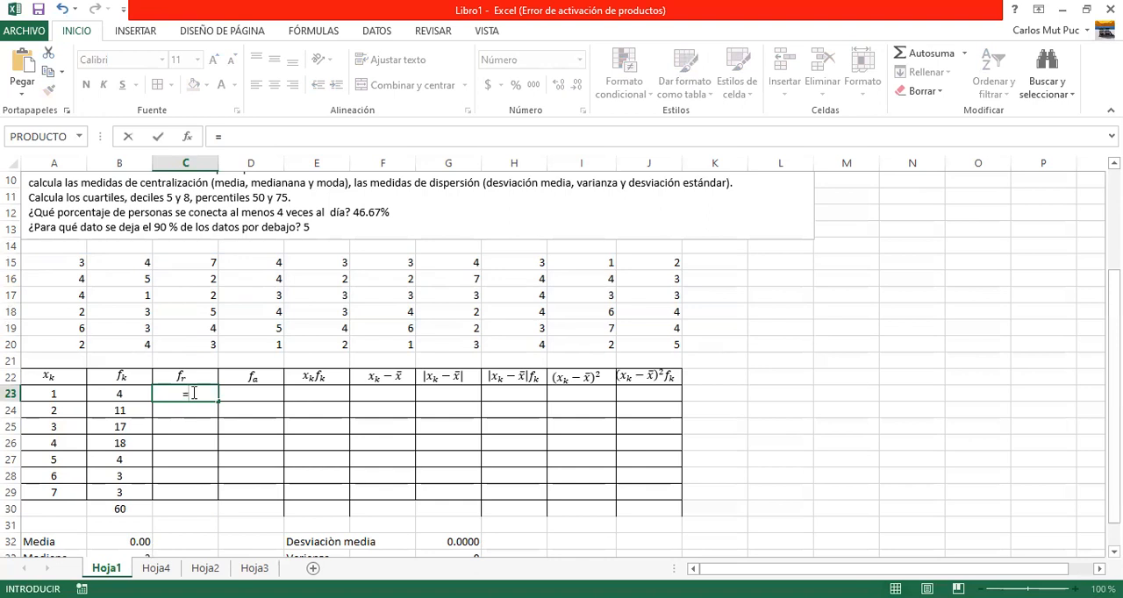
type("(")
left_click(129, 393)
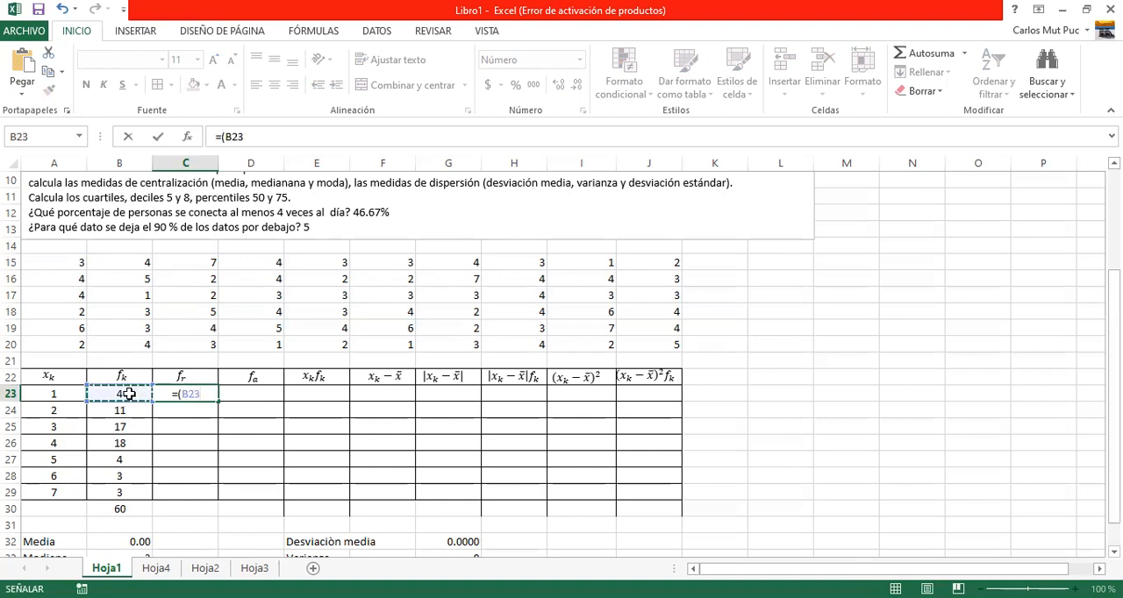
type("/")
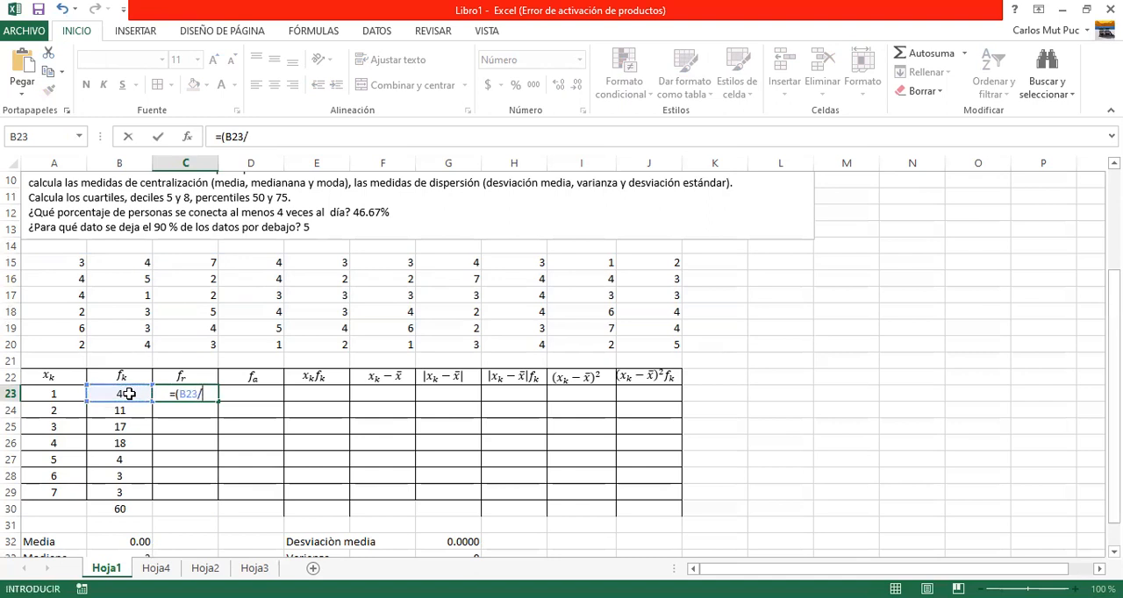
type("60")
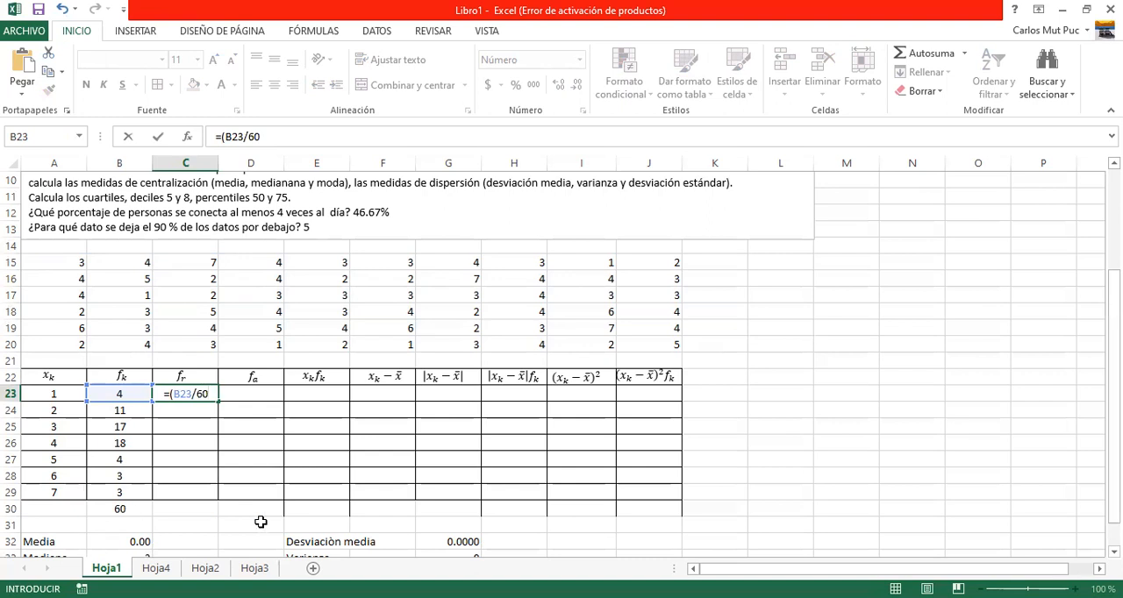
type(")")
type("*100")
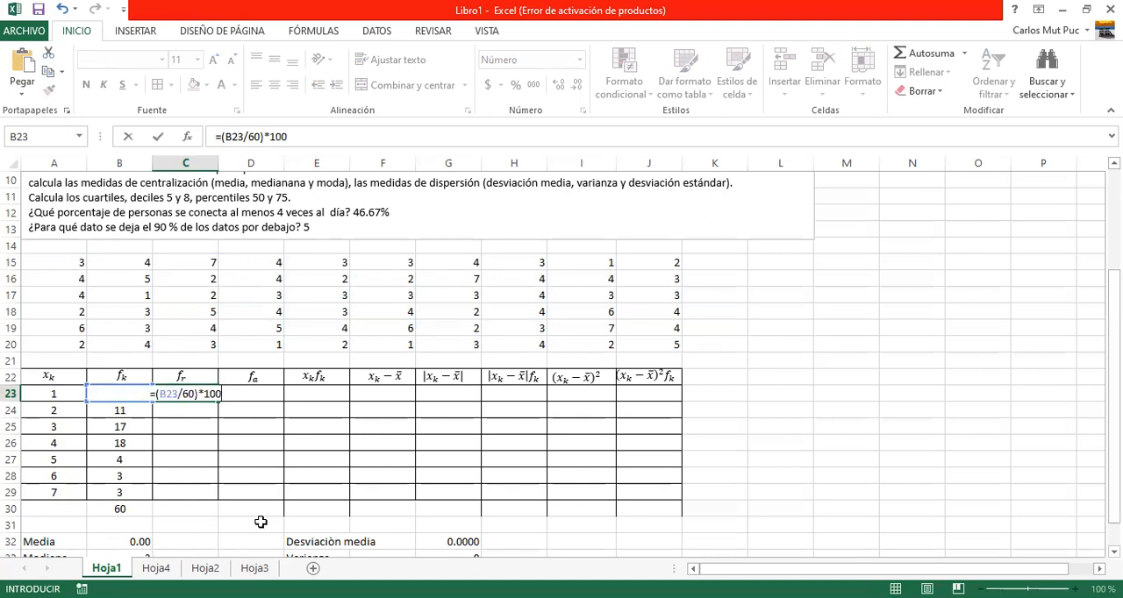
key("Return")
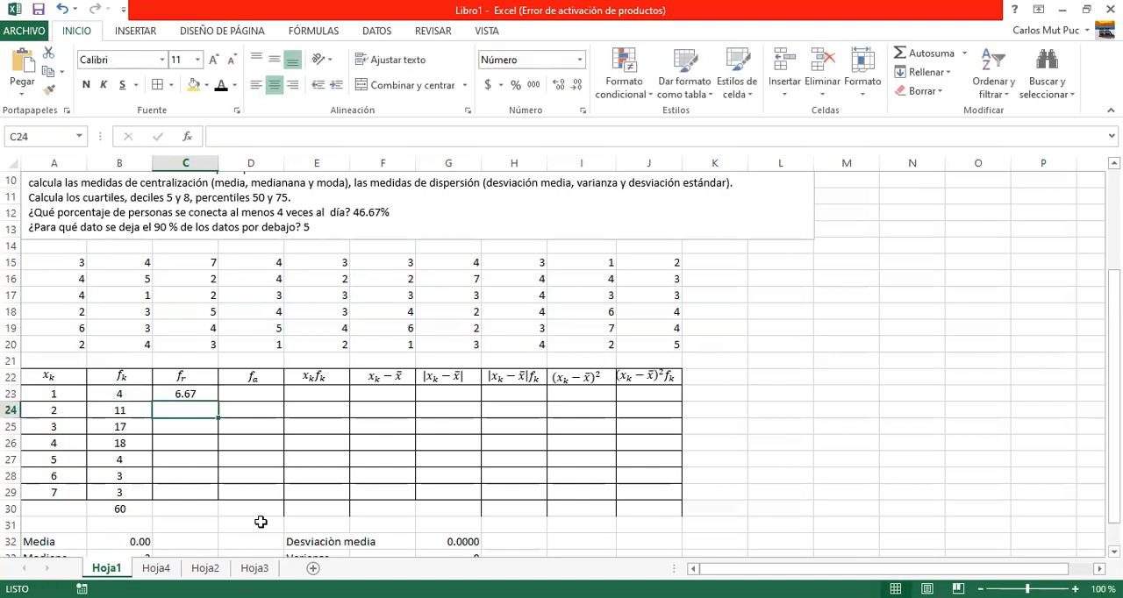
Copy the relative frequency formula from C23 down to C29 and total the f_r column with AutoSum in C30.
key("Up")
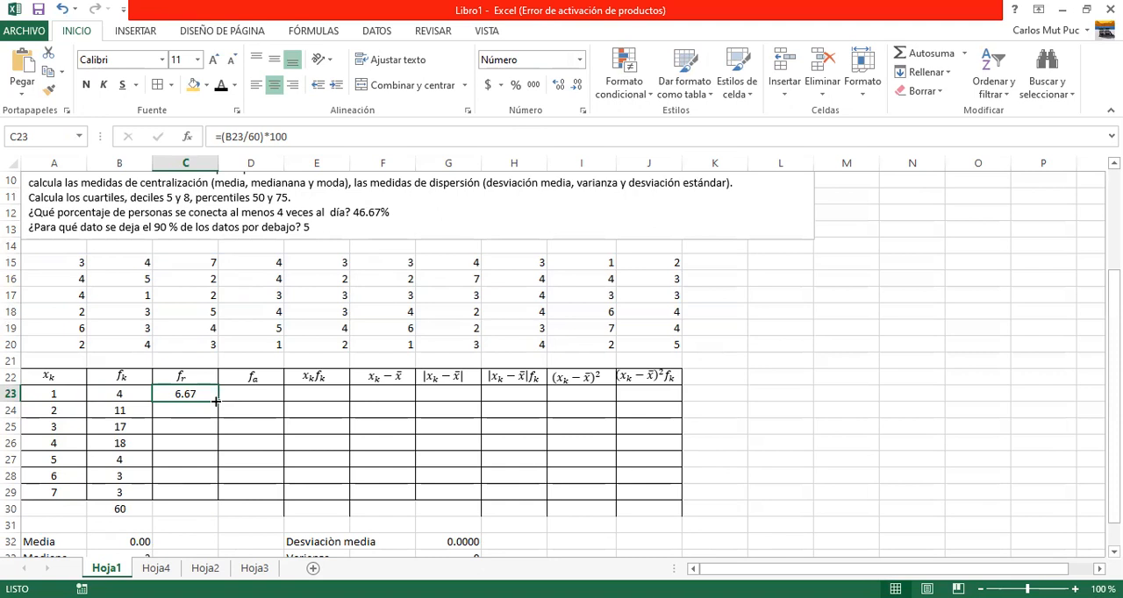
left_click_drag(216, 401, 213, 492)
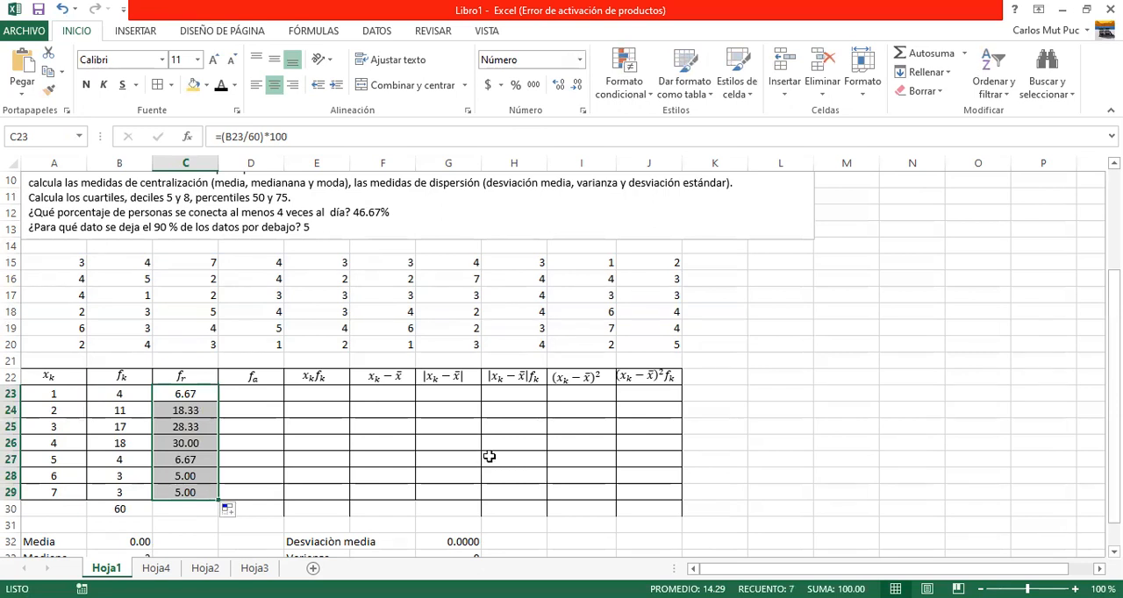
left_click(924, 59)
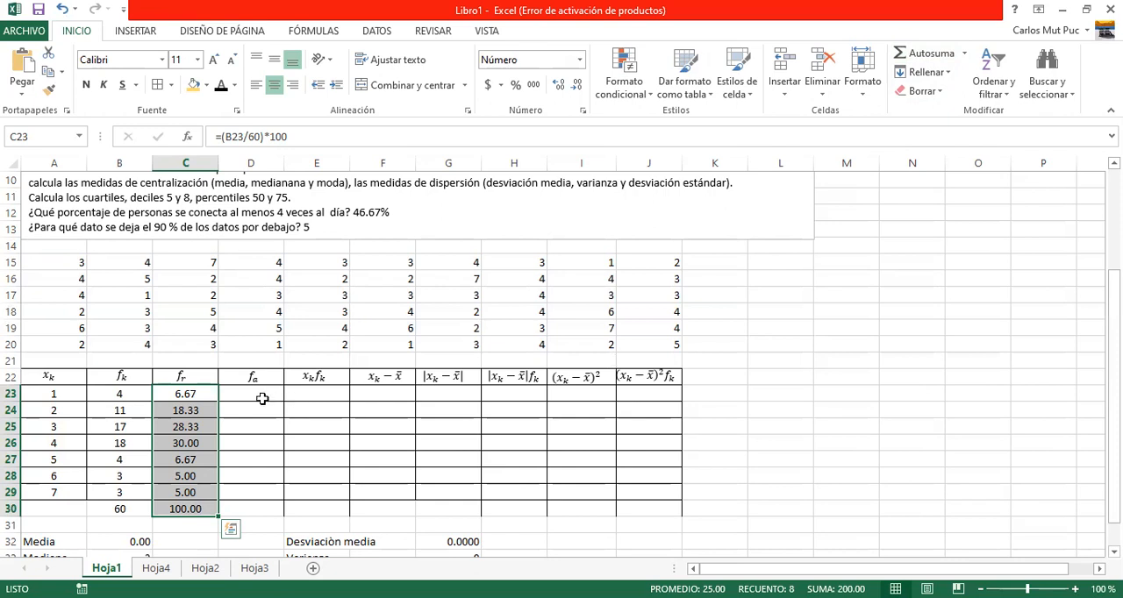
Build the cumulative frequencies f_a with 4 in D23 and the formula =D23+B24 in D24, copied down to D29.
left_click(262, 399)
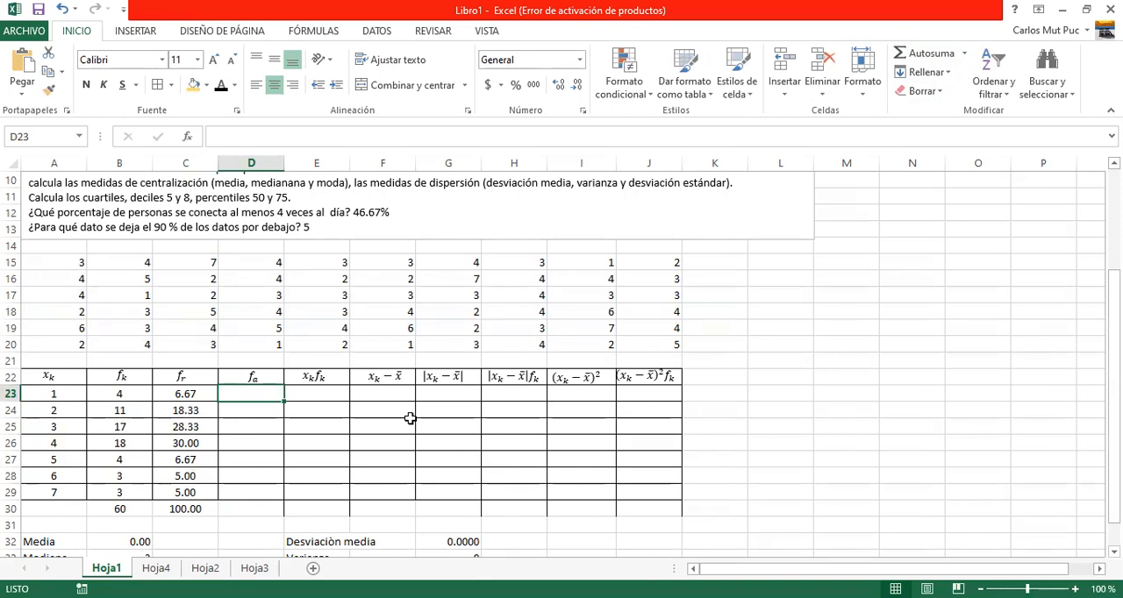
type("4")
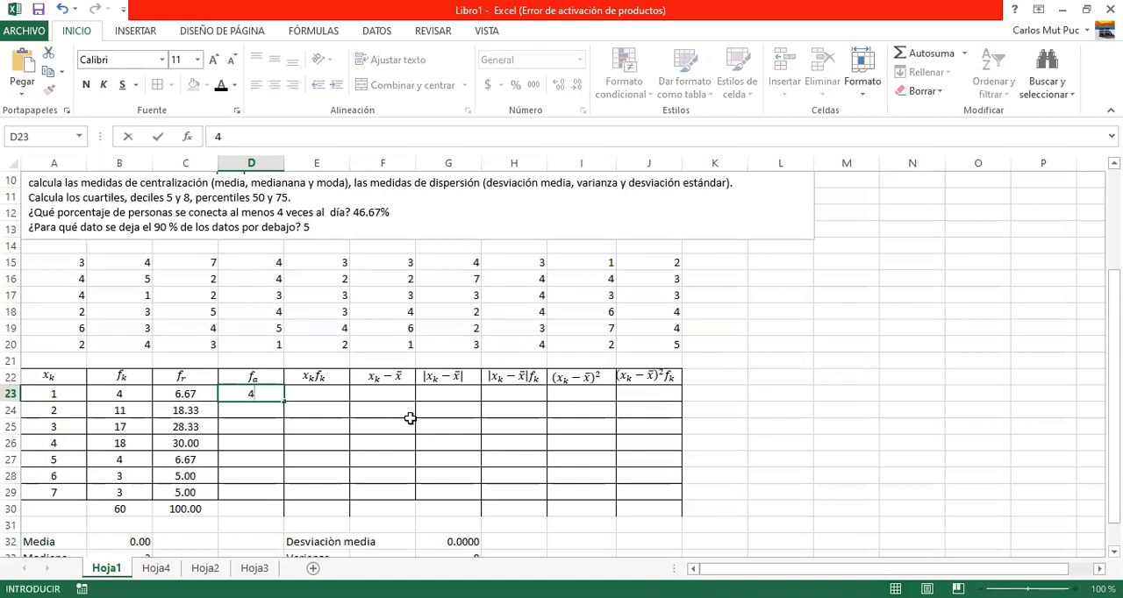
left_click(265, 411)
type("=")
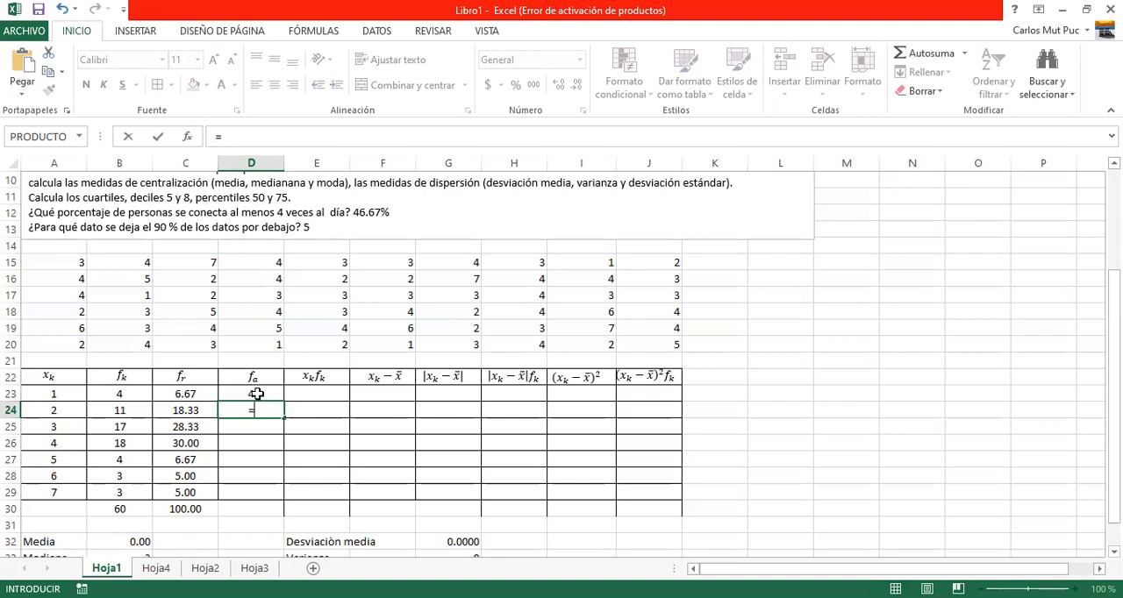
left_click(257, 394)
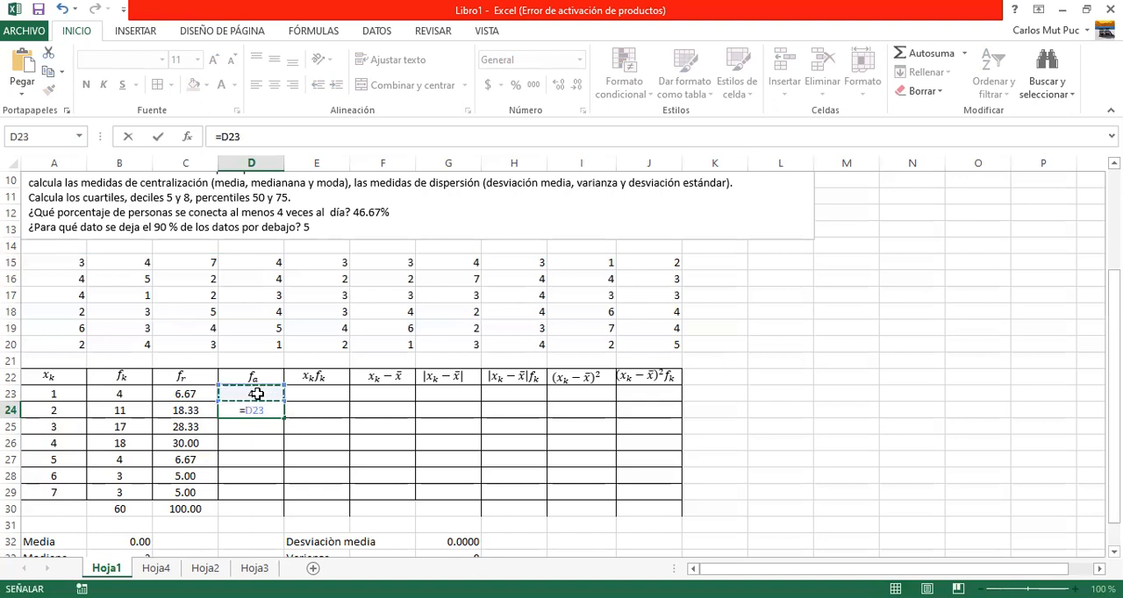
type("+")
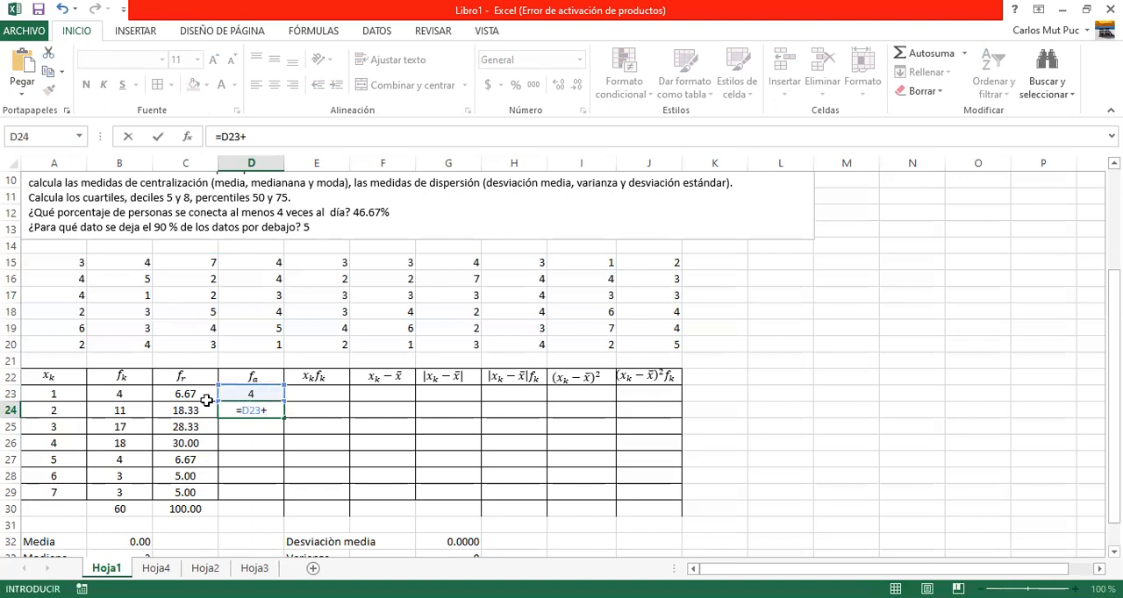
left_click(125, 411)
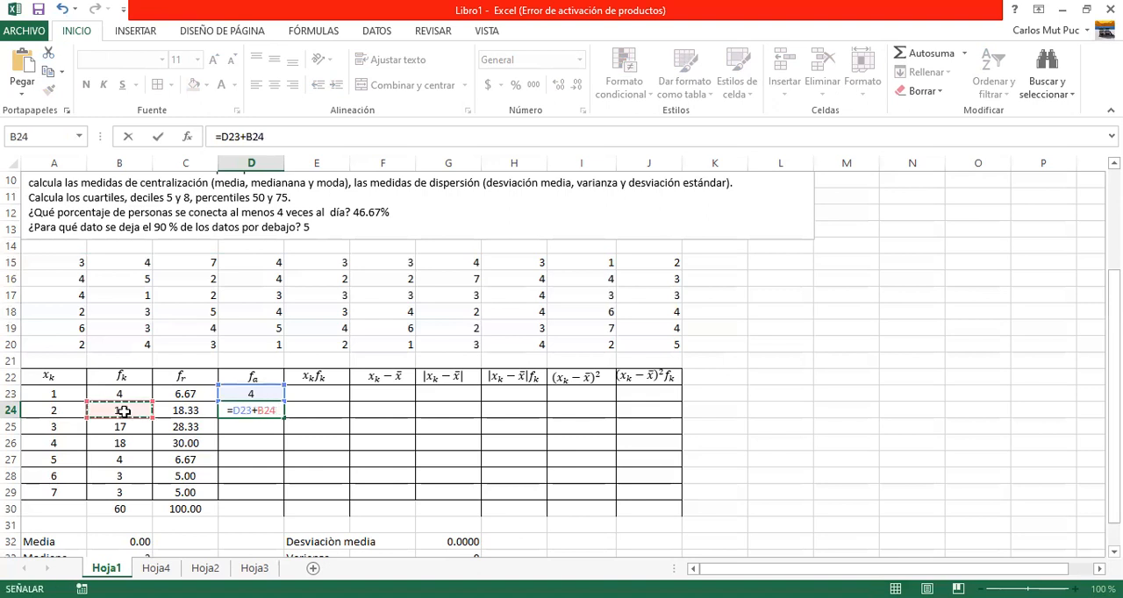
key("Return")
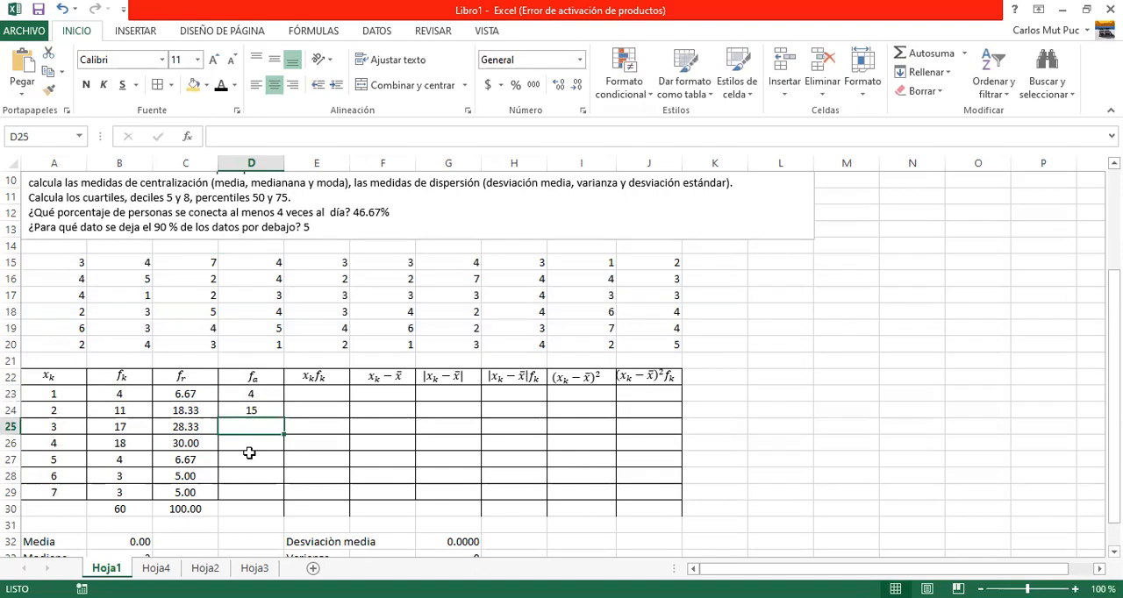
left_click(251, 411)
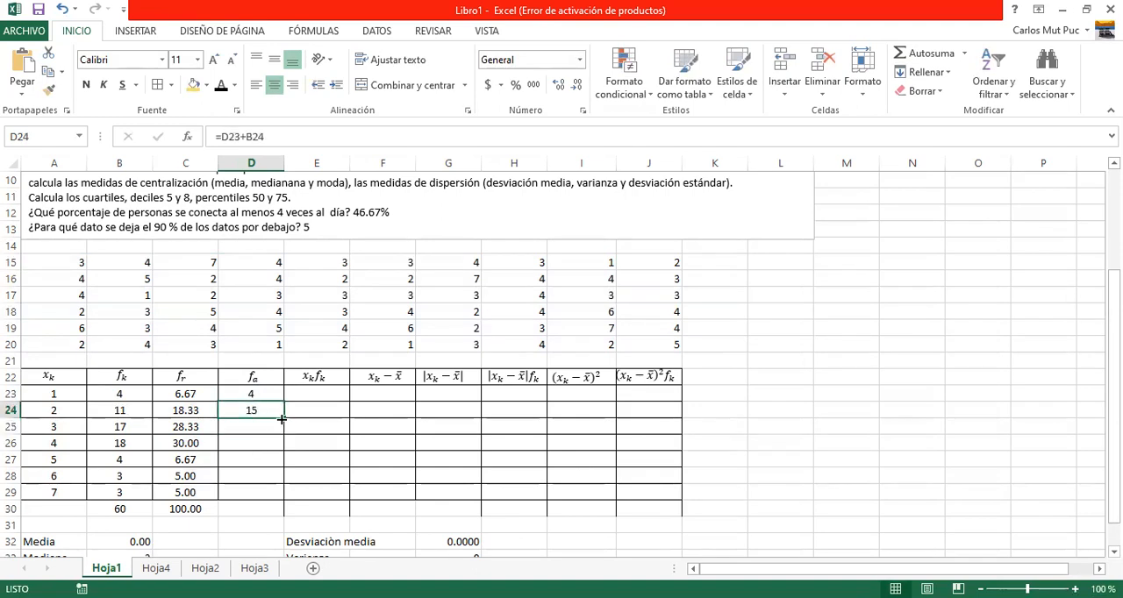
left_click_drag(284, 420, 276, 494)
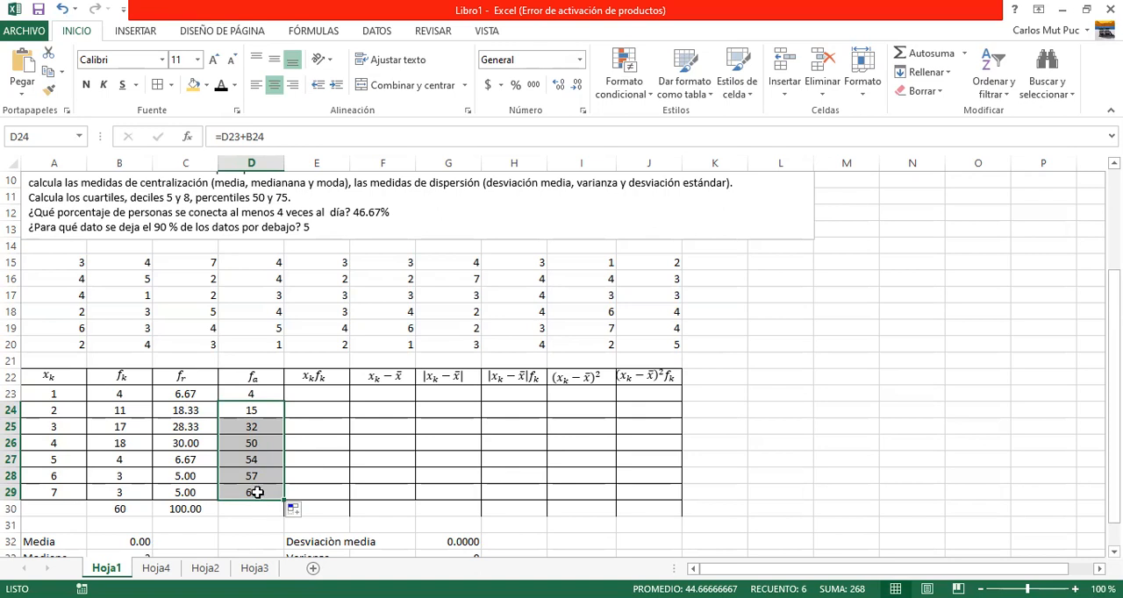
Fill the x_k f_k cells E23:E29 with the array formula =A23:A29*B23:B29 and total them with AutoSum in E30.
left_click(318, 395)
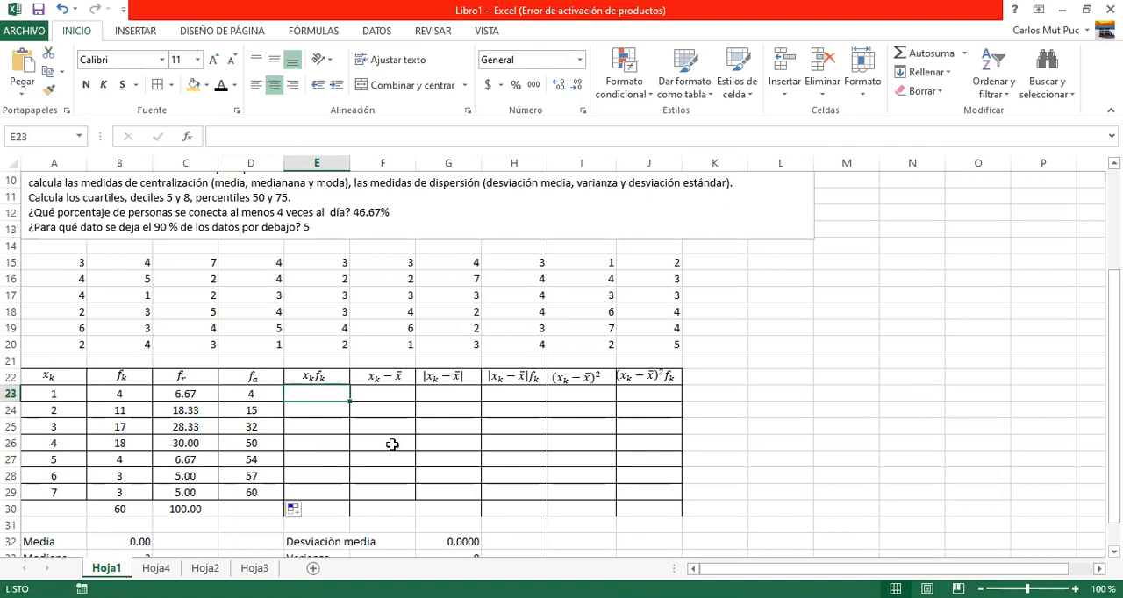
key("shift+Down")
key("shift+Down")
key("shift+Down")
key("shift+Down")
key("shift+Down")
key("shift+Down")
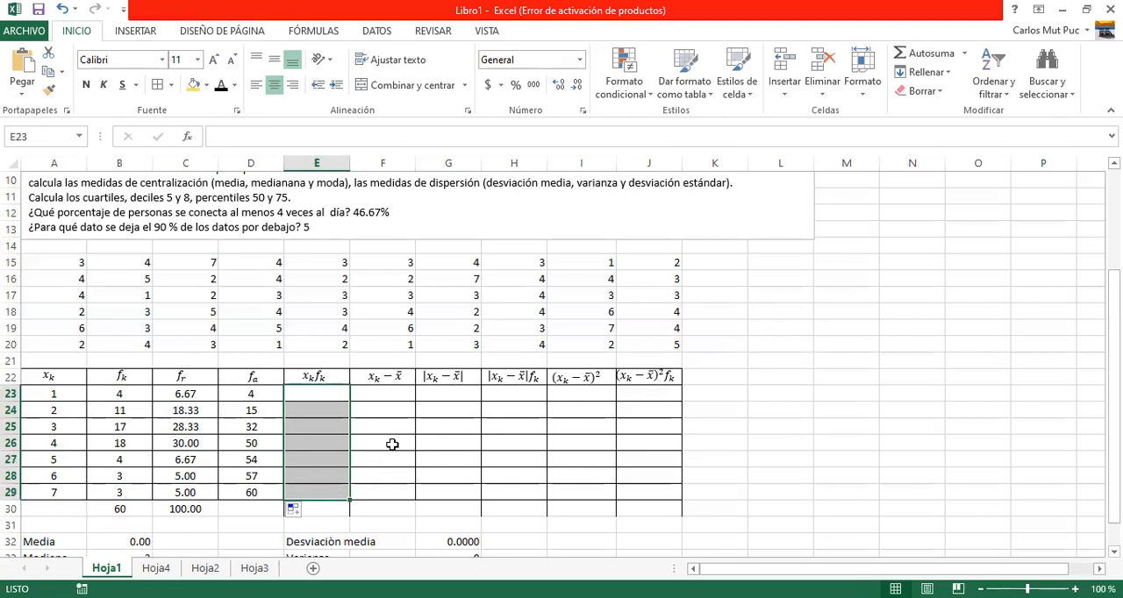
type("=")
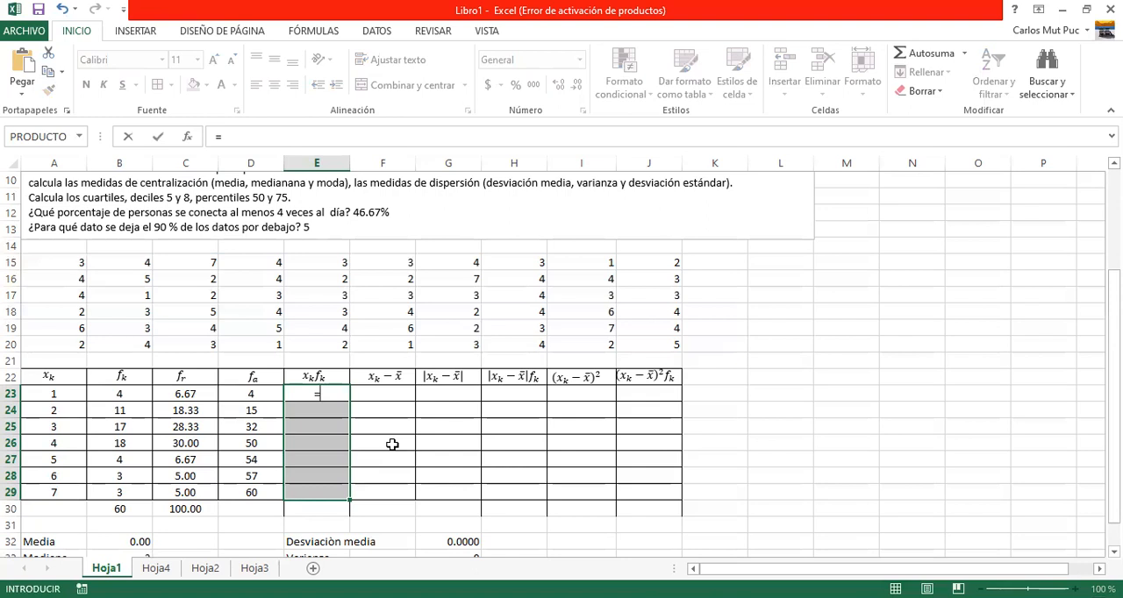
left_click(46, 396)
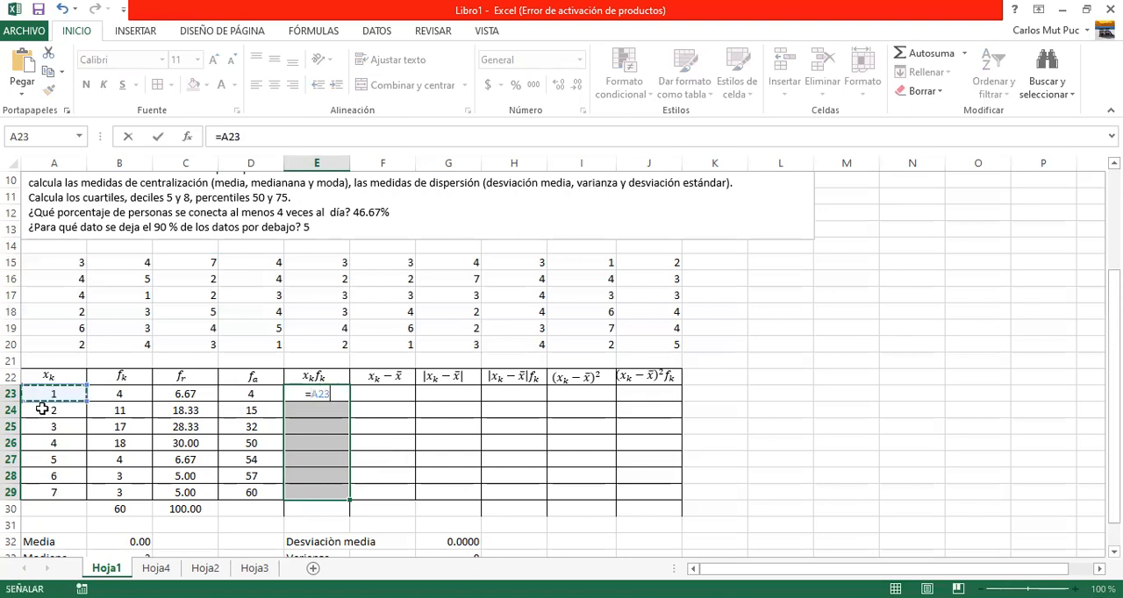
left_click(49, 486, "shift")
type("*")
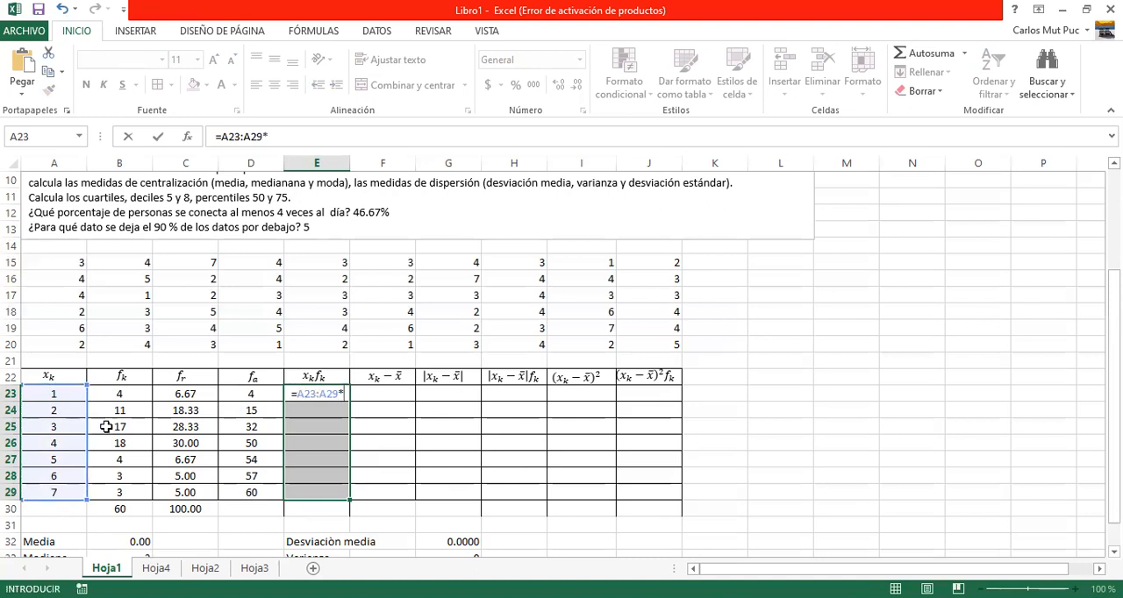
left_click(114, 396)
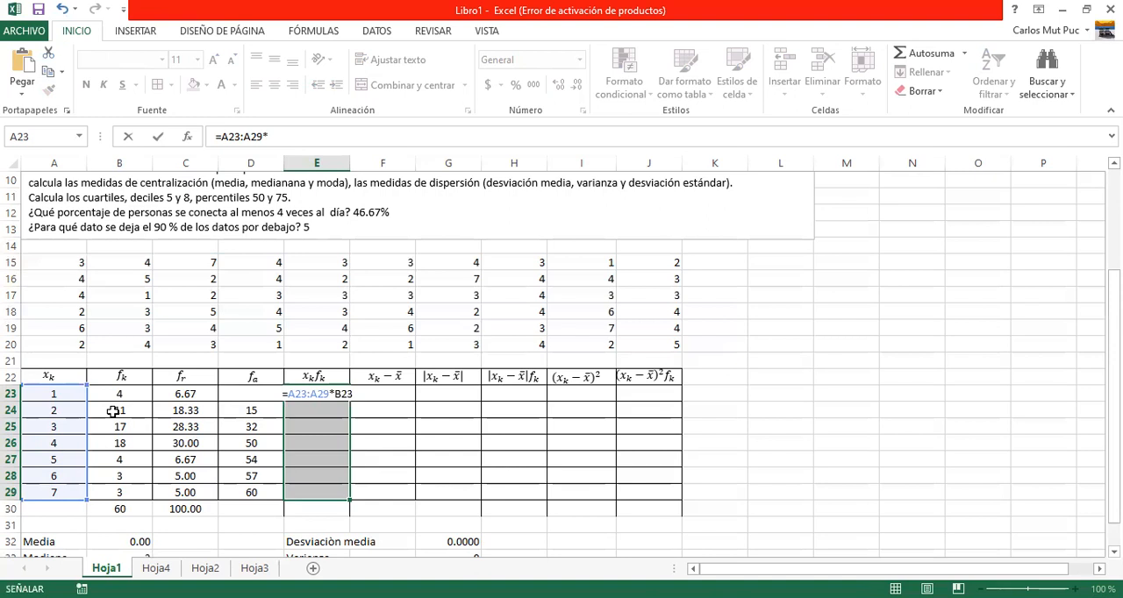
left_click(127, 489, "shift")
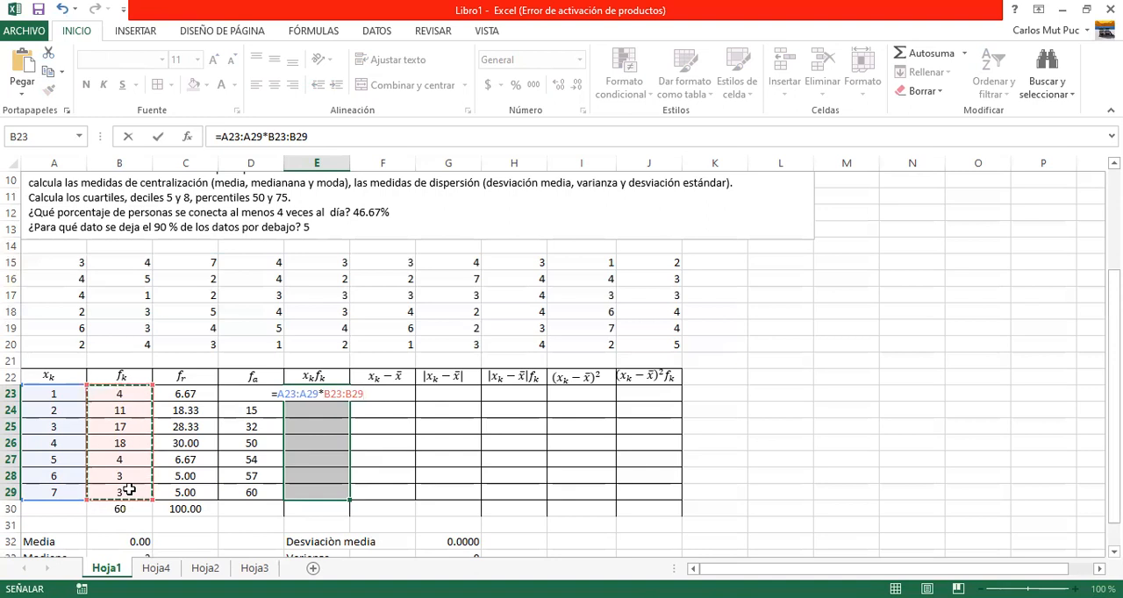
key("ctrl+shift+Return")
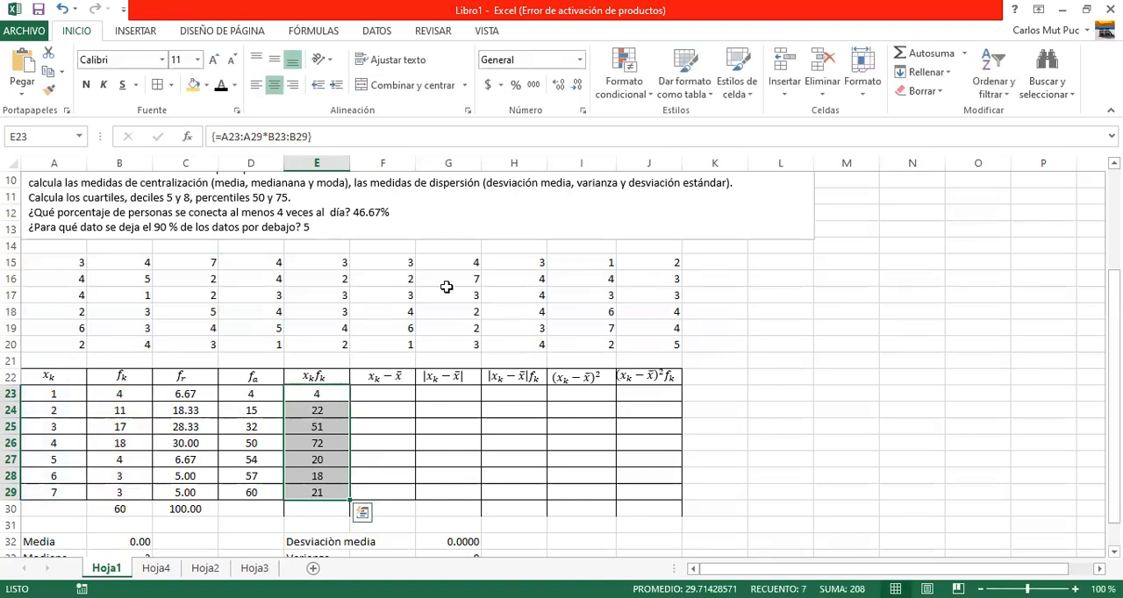
left_click(932, 54)
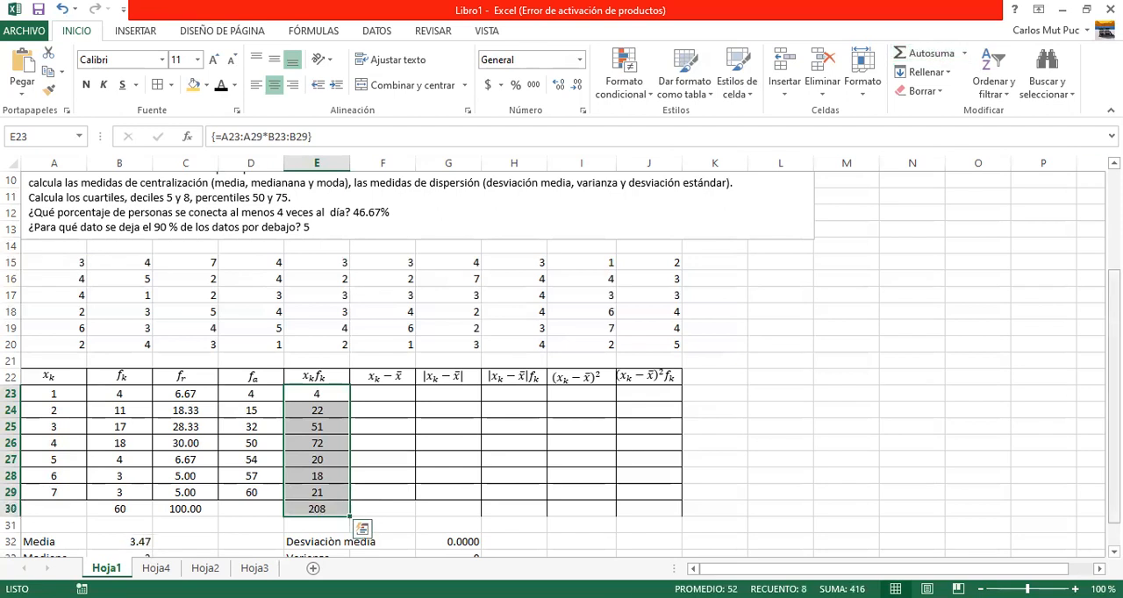
Clear the Media cell B32 and calculate the mean there with the formula =E30/B30.
left_click_drag(1114, 285, 1115, 307)
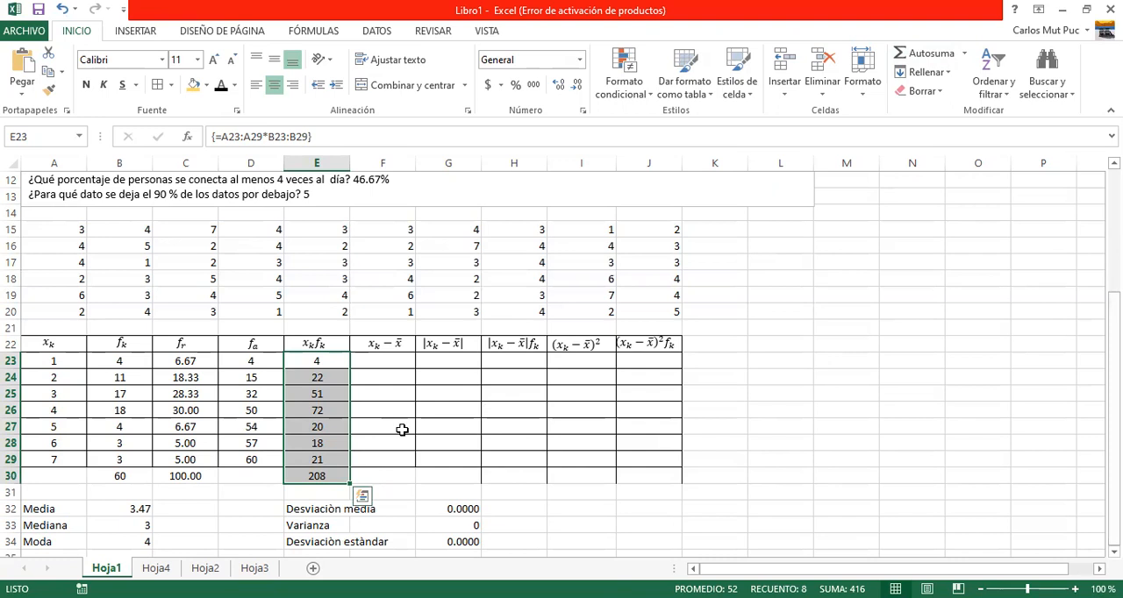
left_click(123, 509)
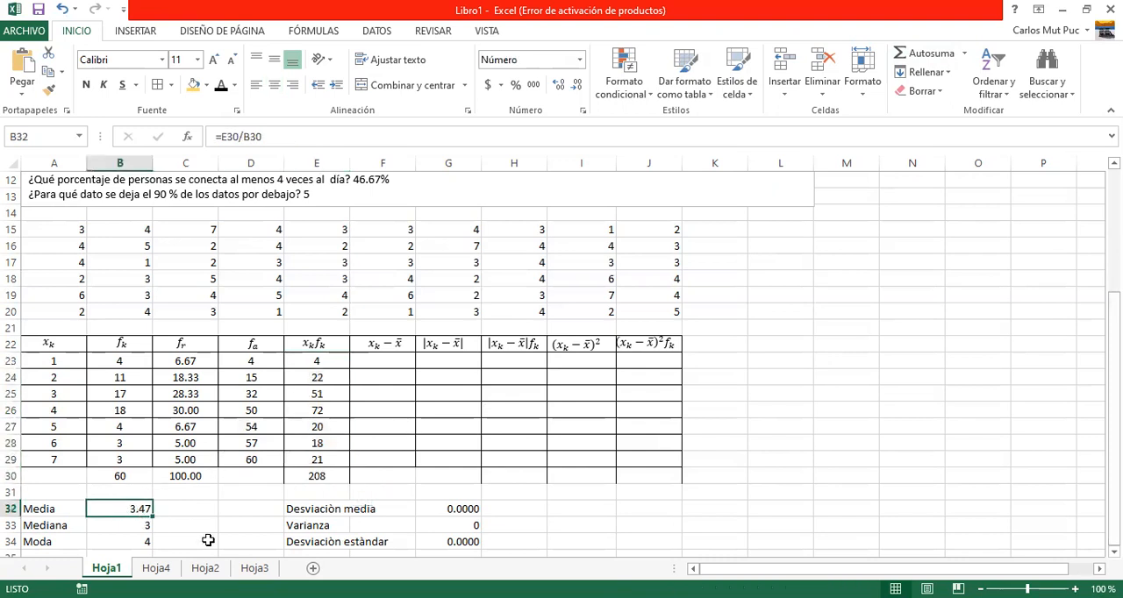
key("Delete")
type("=")
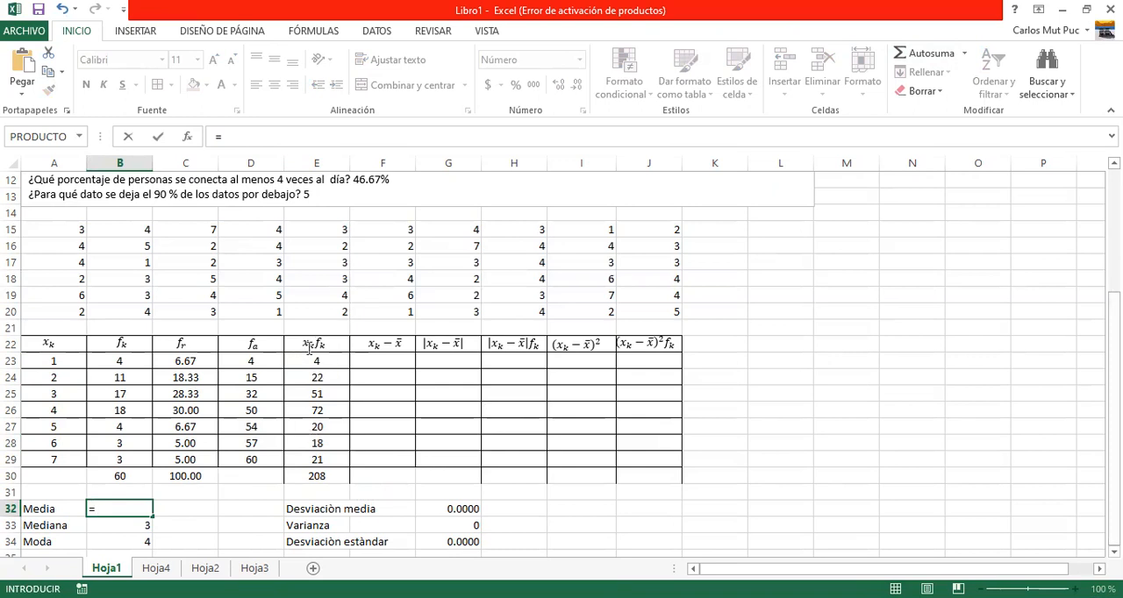
left_click(317, 477)
type("/")
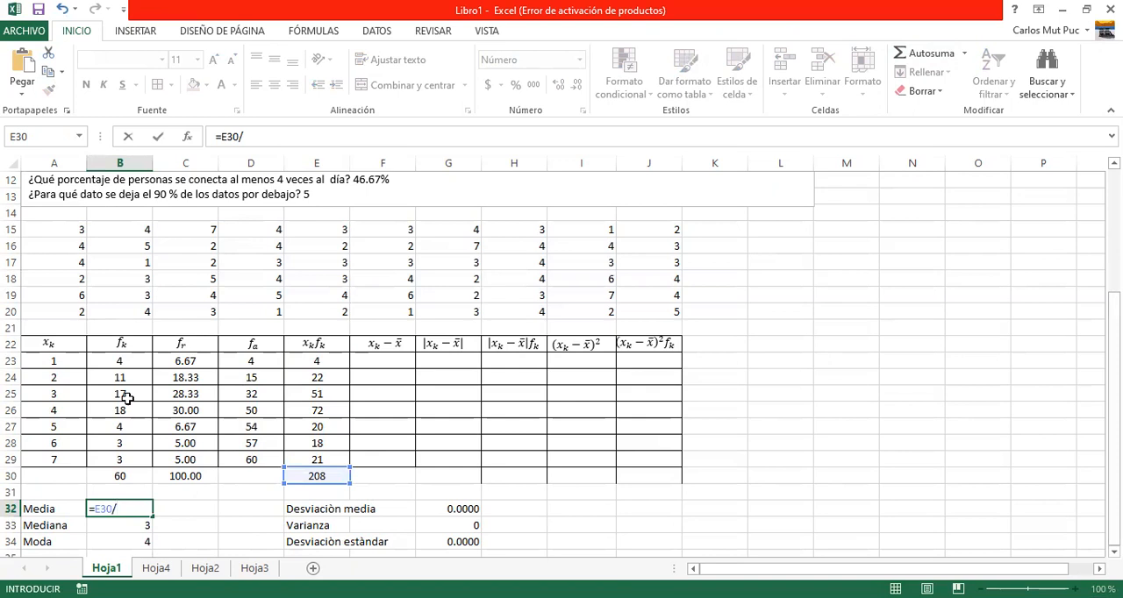
left_click(123, 479)
key("Return")
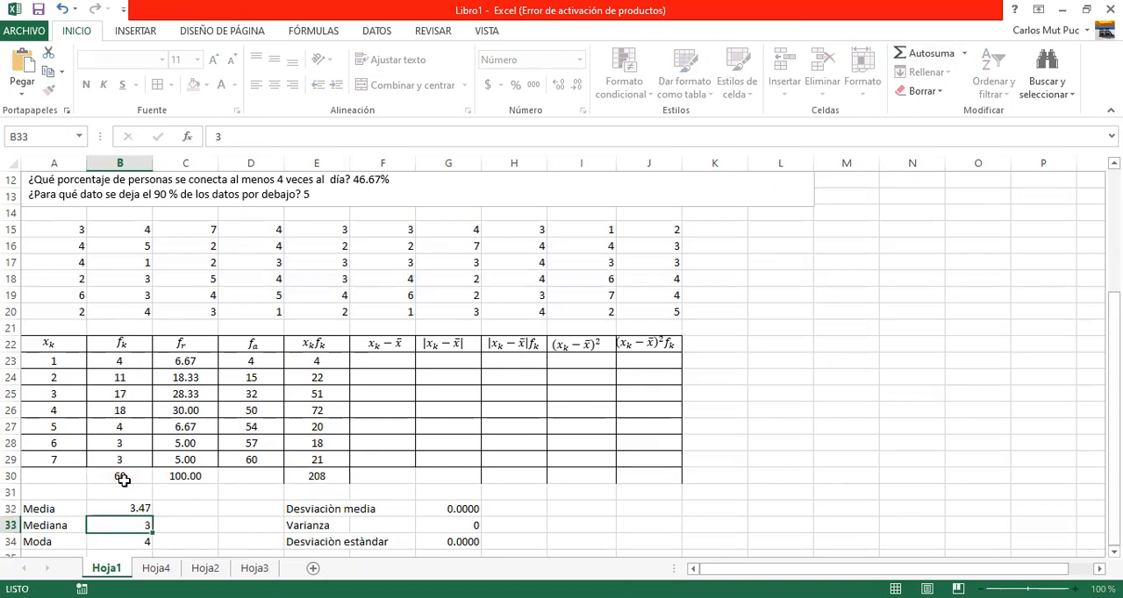
left_click(129, 510)
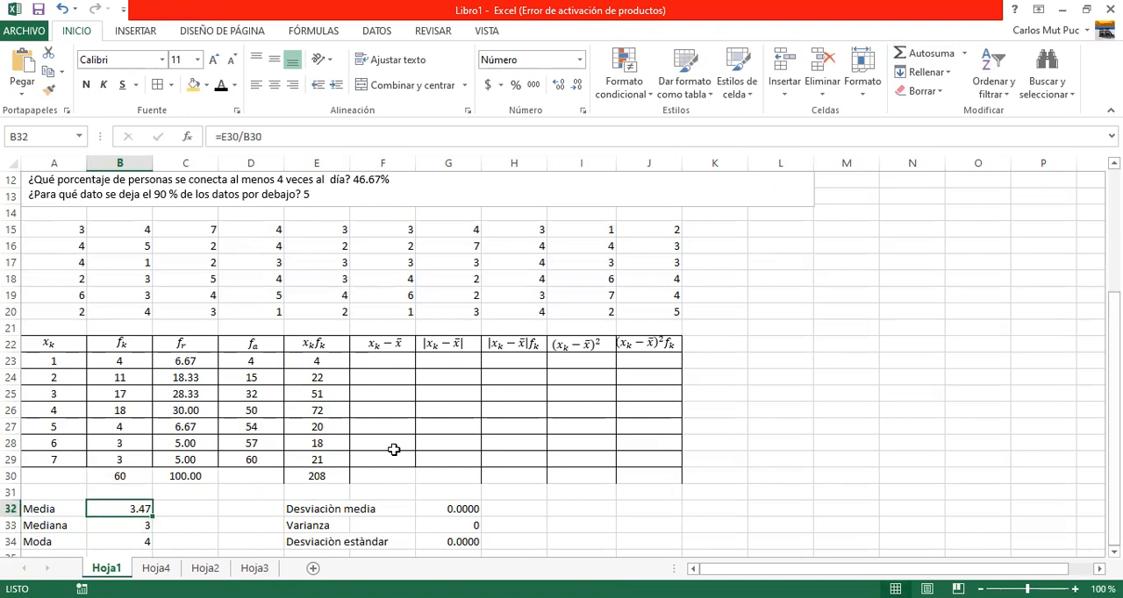
Fill the deviations from the mean in F23:F29 with the array formula =A23:A29-3.47.
left_click(389, 361)
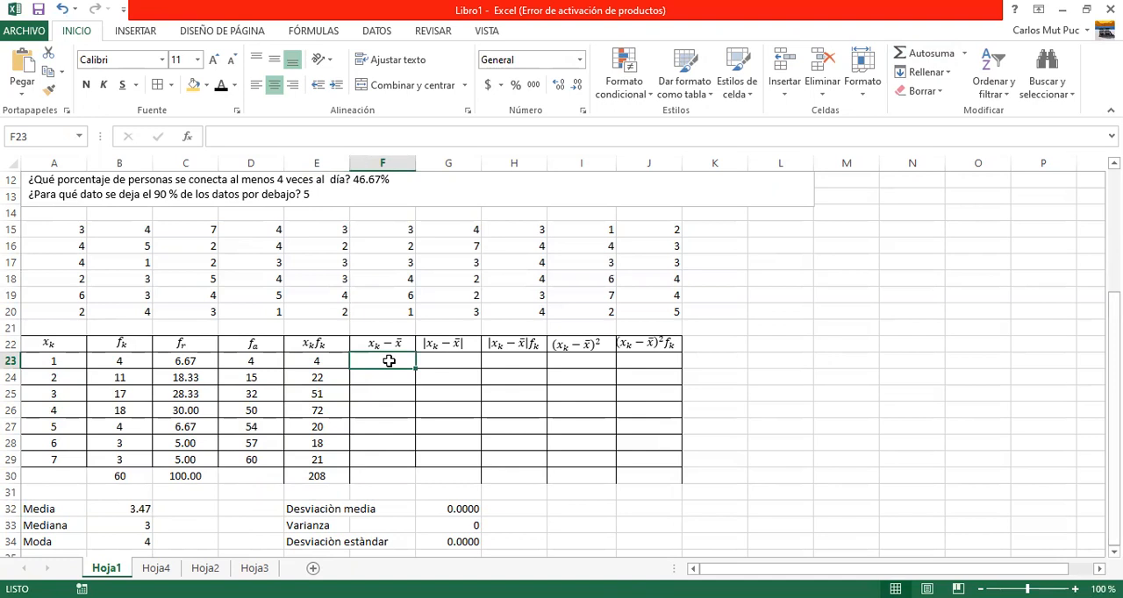
key("shift+Down")
key("shift+Down")
key("shift+Down")
key("shift+Down")
key("shift+Down")
key("shift+Down")
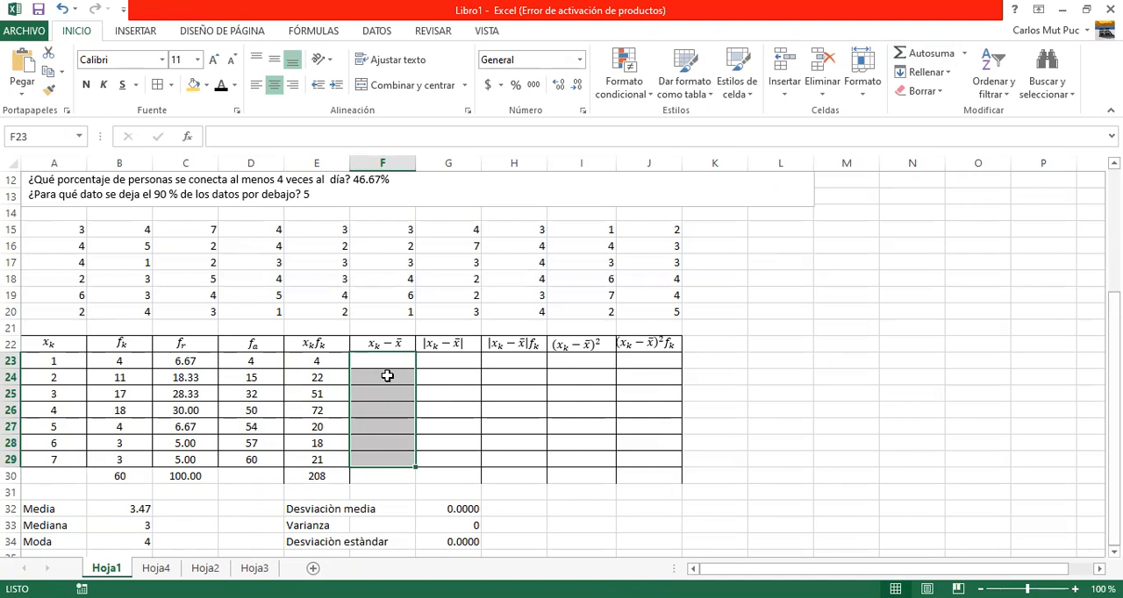
type("=")
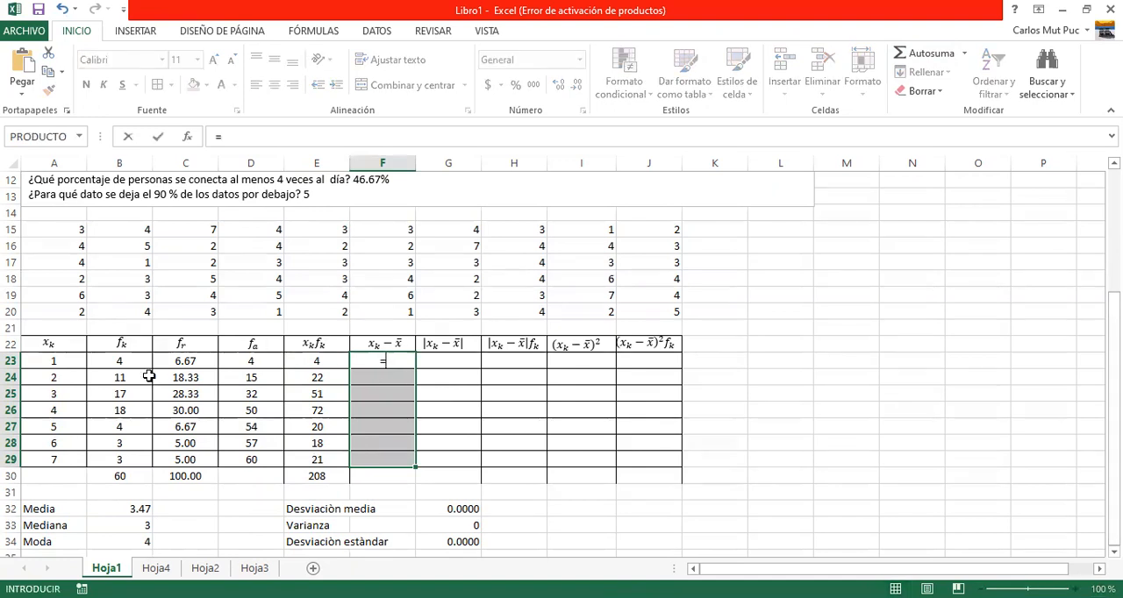
left_click(58, 360)
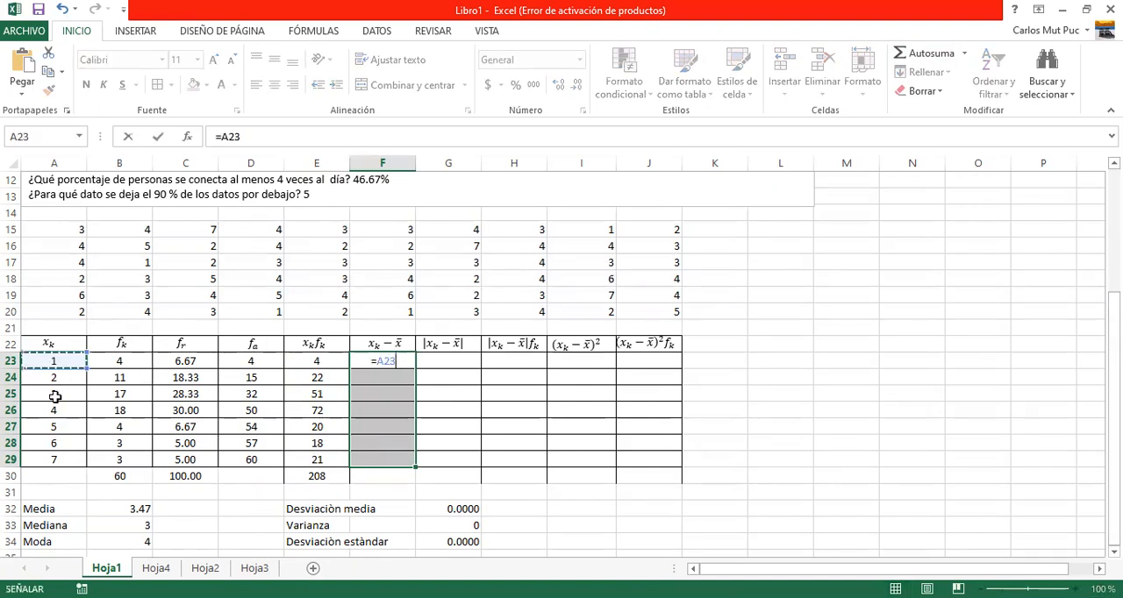
left_click(57, 458, "shift")
type("-")
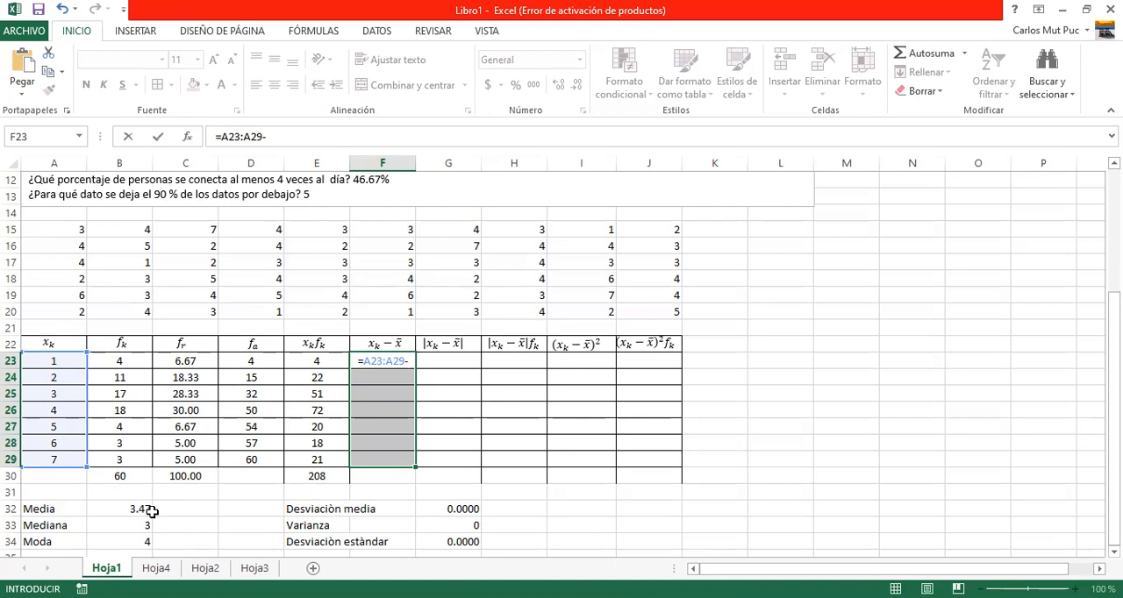
type("3.47")
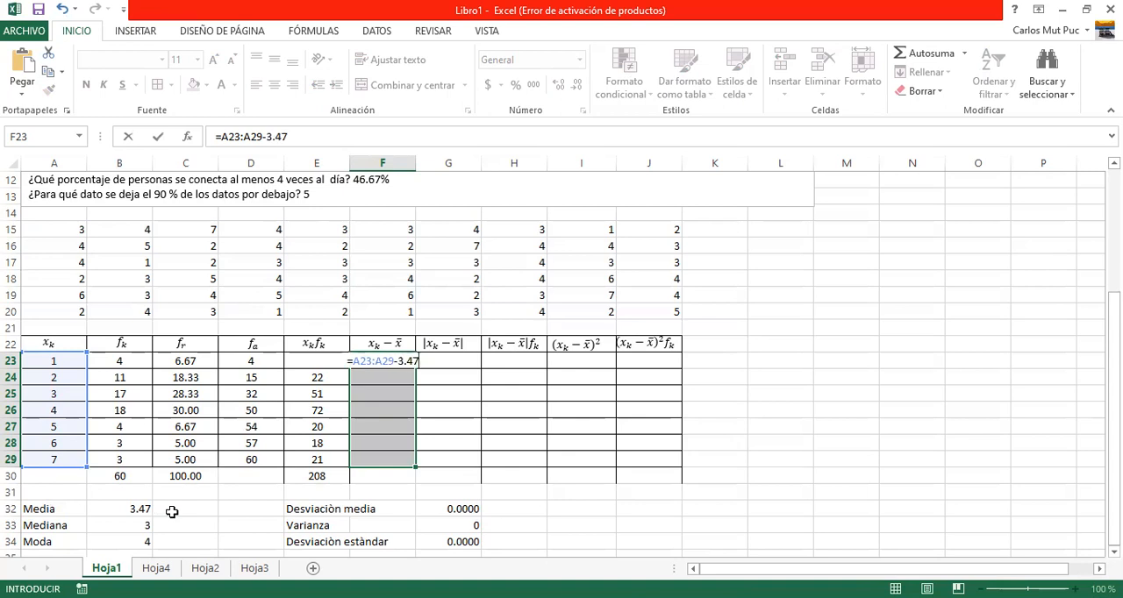
key("ctrl+shift+Return")
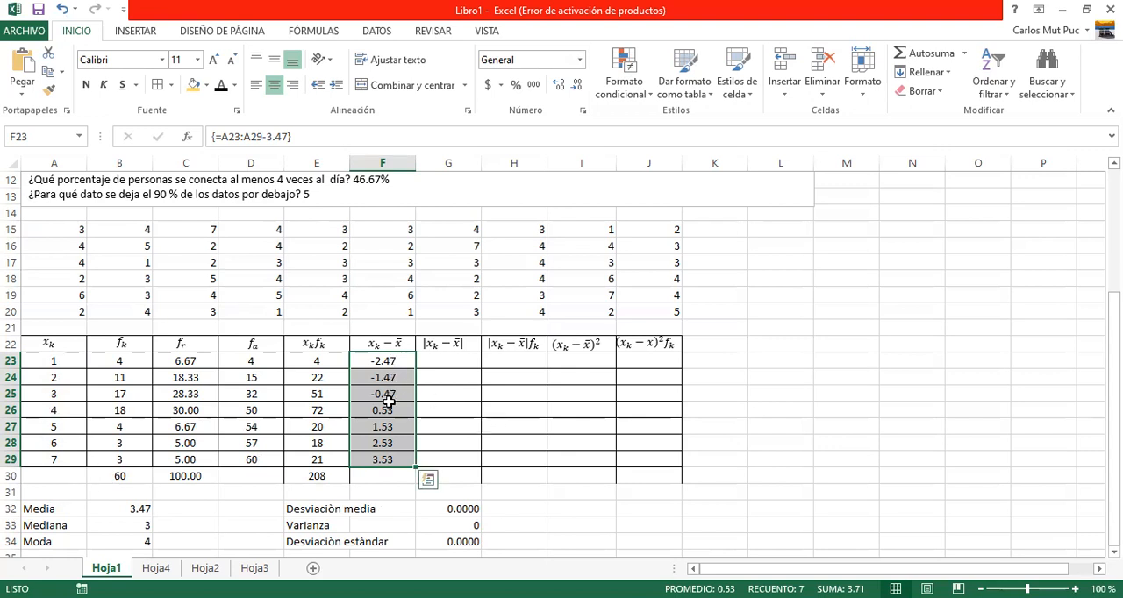
Select the |x_k - x̄| cells G23:G29 to hold the absolute deviations.
left_click(442, 362)
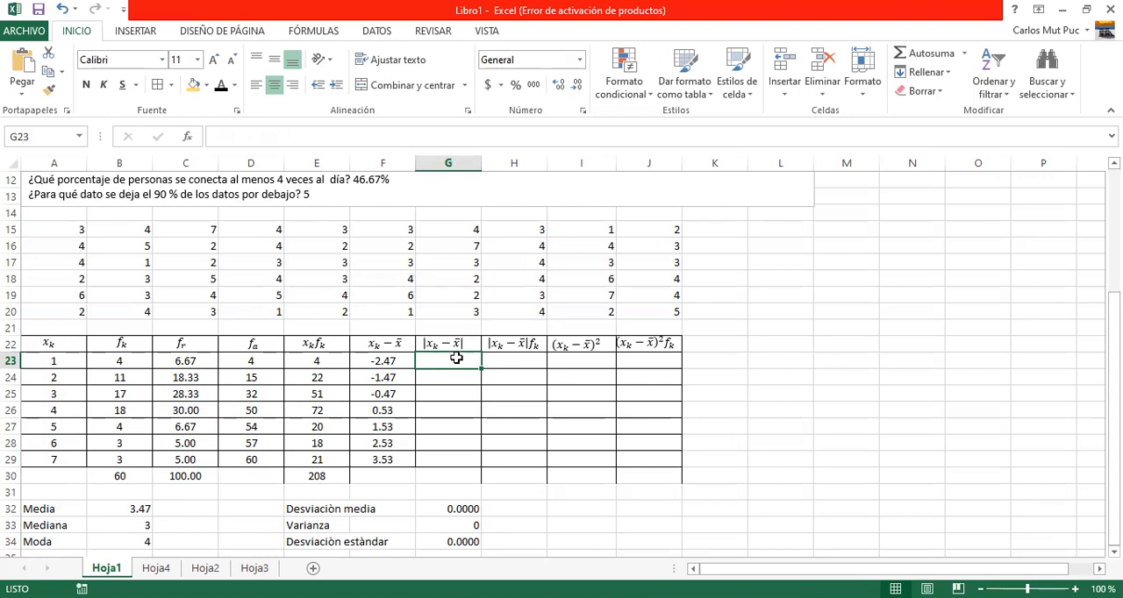
key("shift+Down")
key("shift+Down")
key("shift+Down")
key("shift+Down")
key("shift+Down")
key("shift+Down")
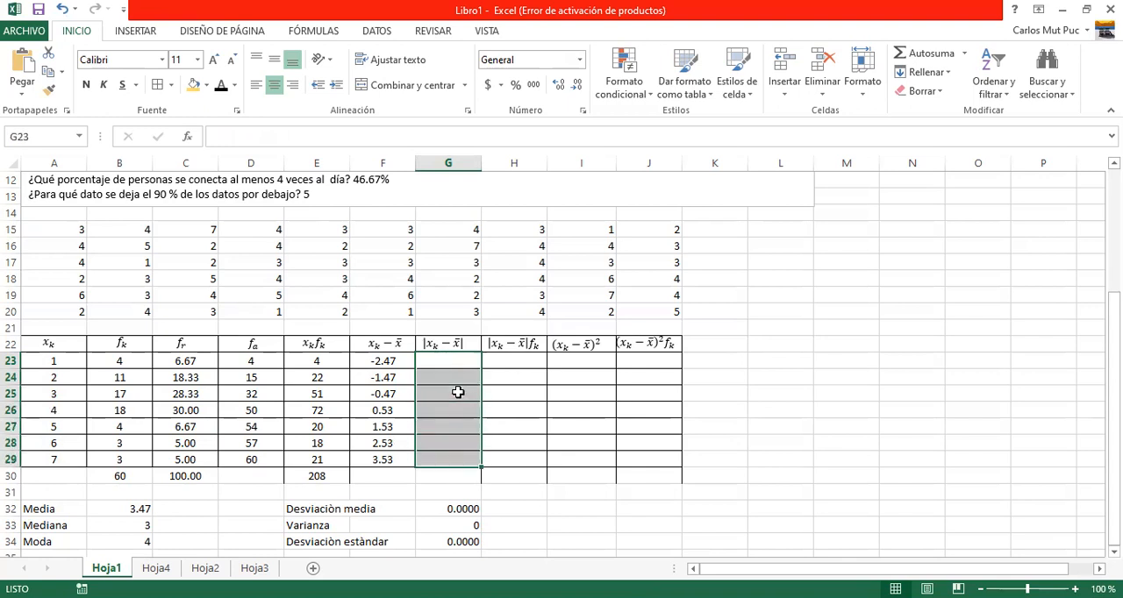
type("=")
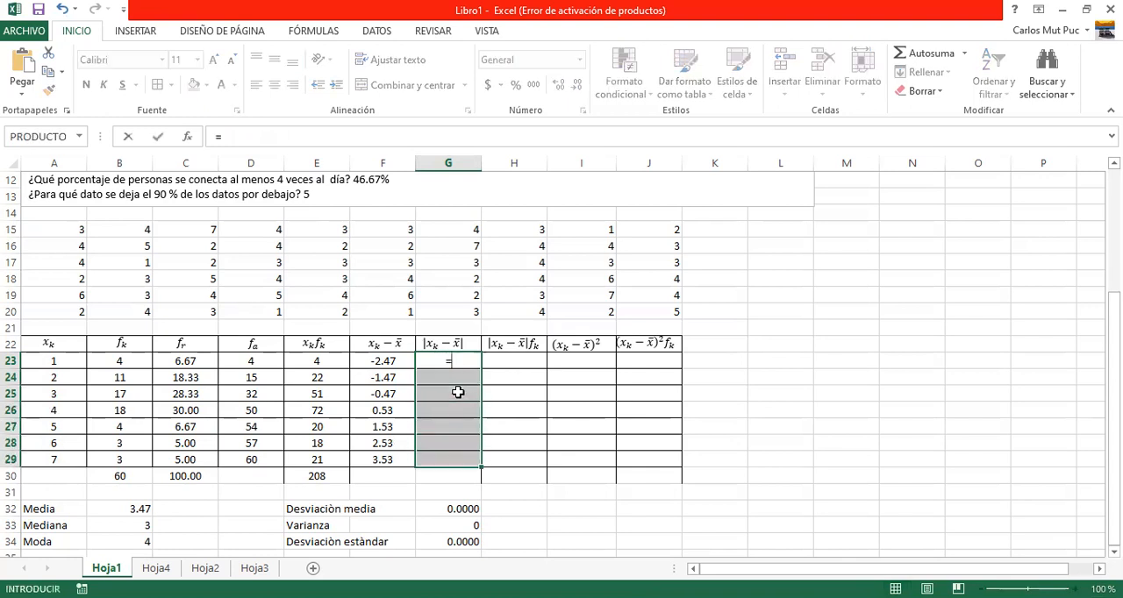
type("a")
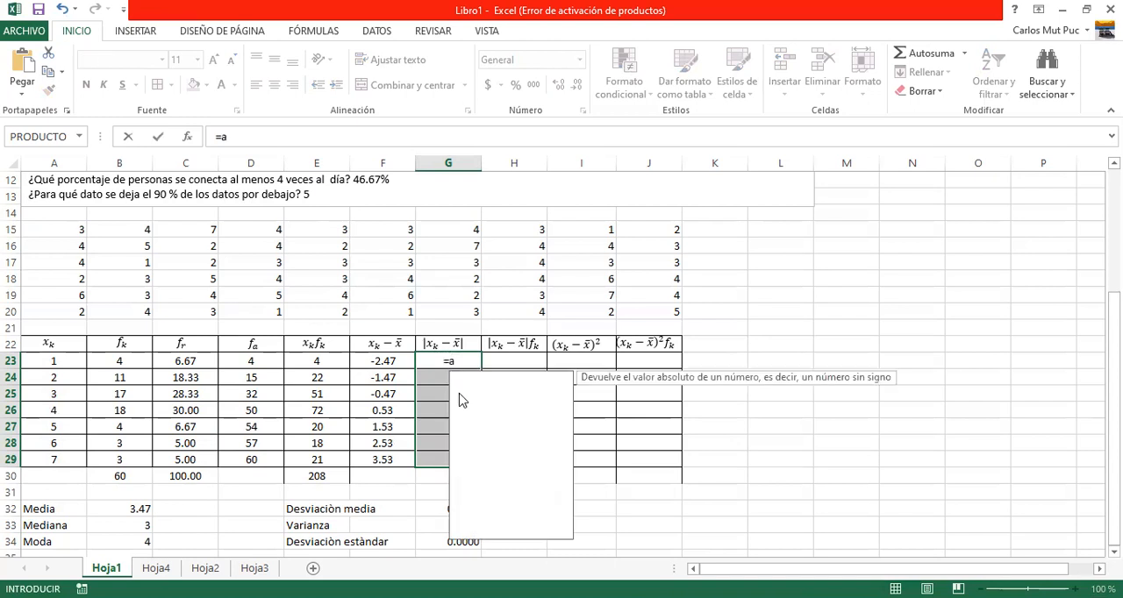
type("bs")
left_click(474, 389)
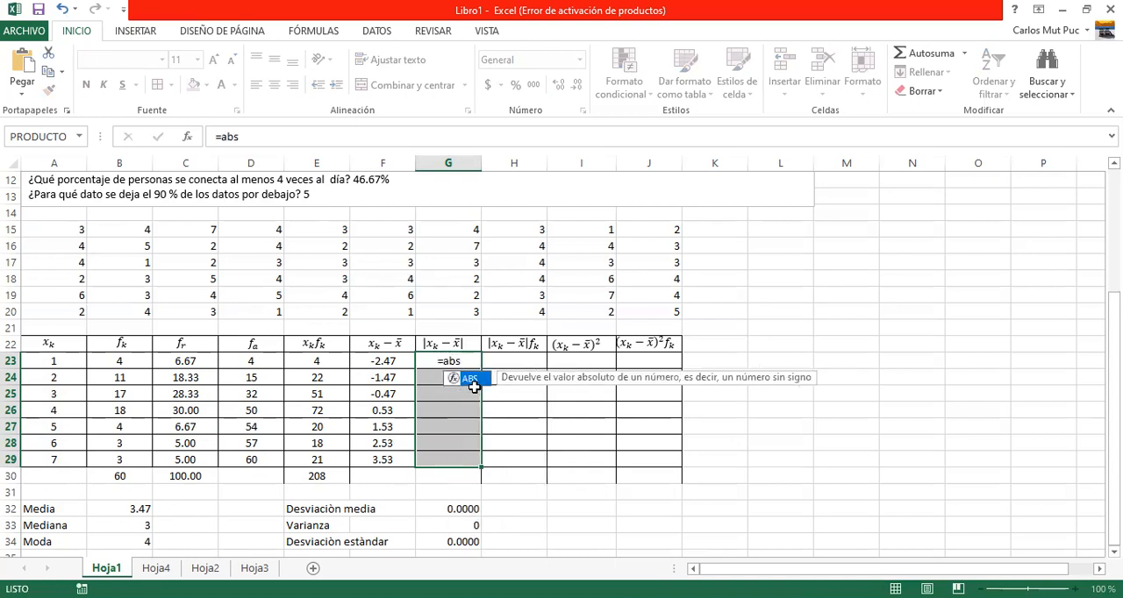
key("ctrl+z")
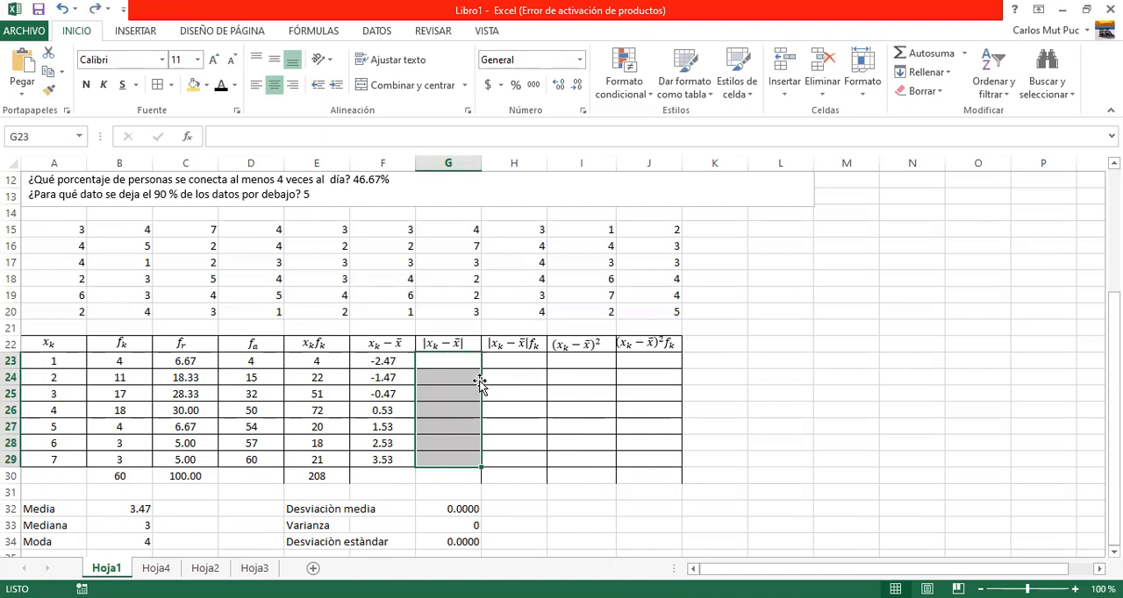
Fill the absolute deviations in G23:G29 with the array formula =ABS(F23:F29).
type("=a")
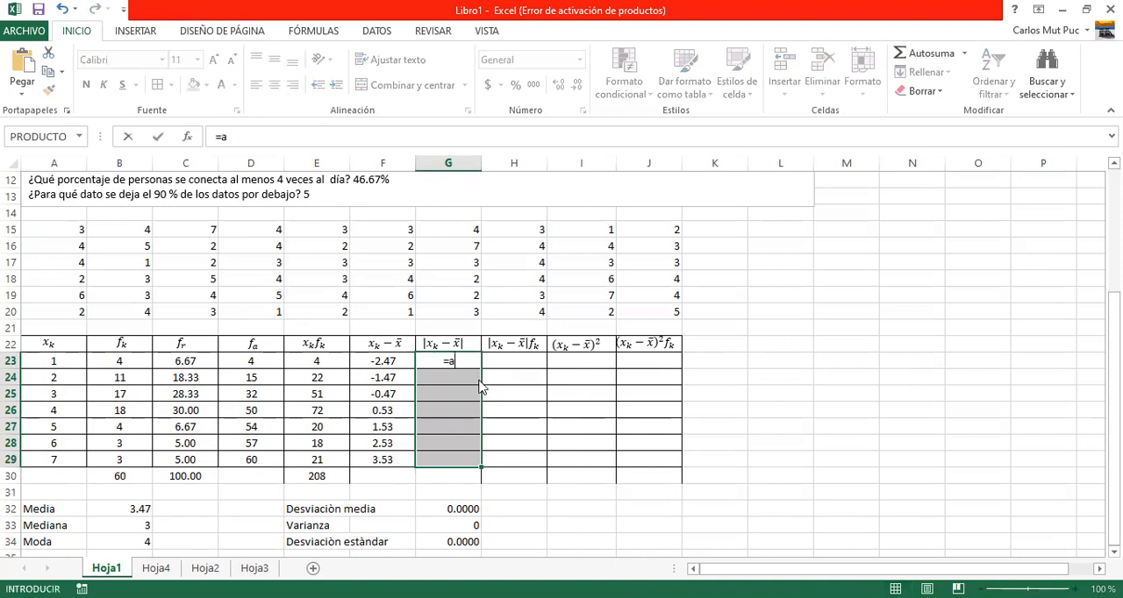
type("bs")
double_click(472, 379)
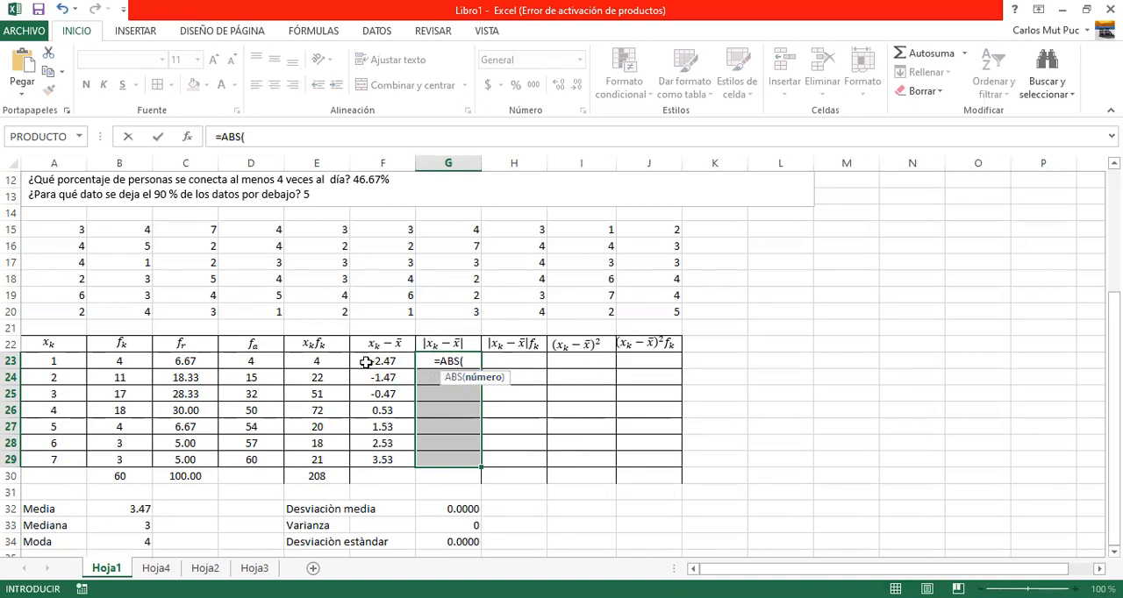
left_click_drag(366, 362, 367, 386)
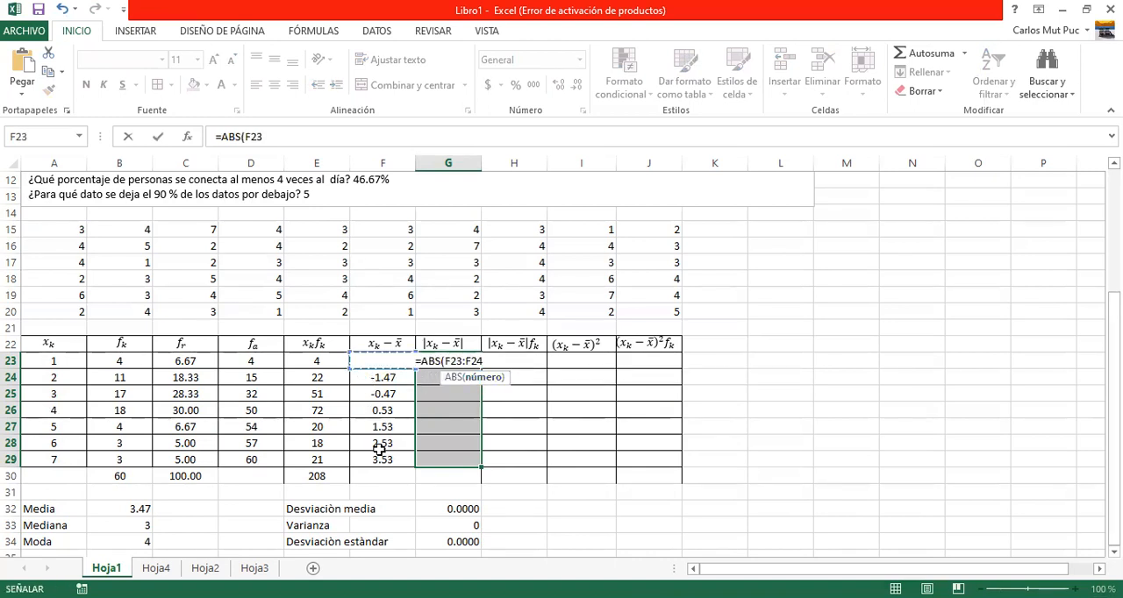
left_click_drag(379, 453, 379, 454)
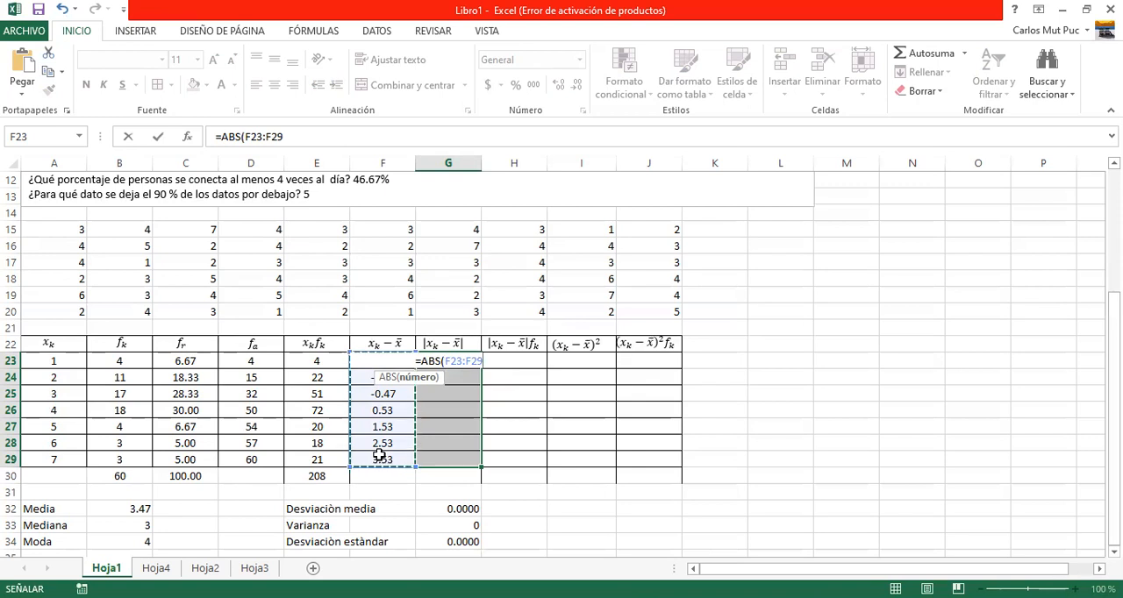
type(")")
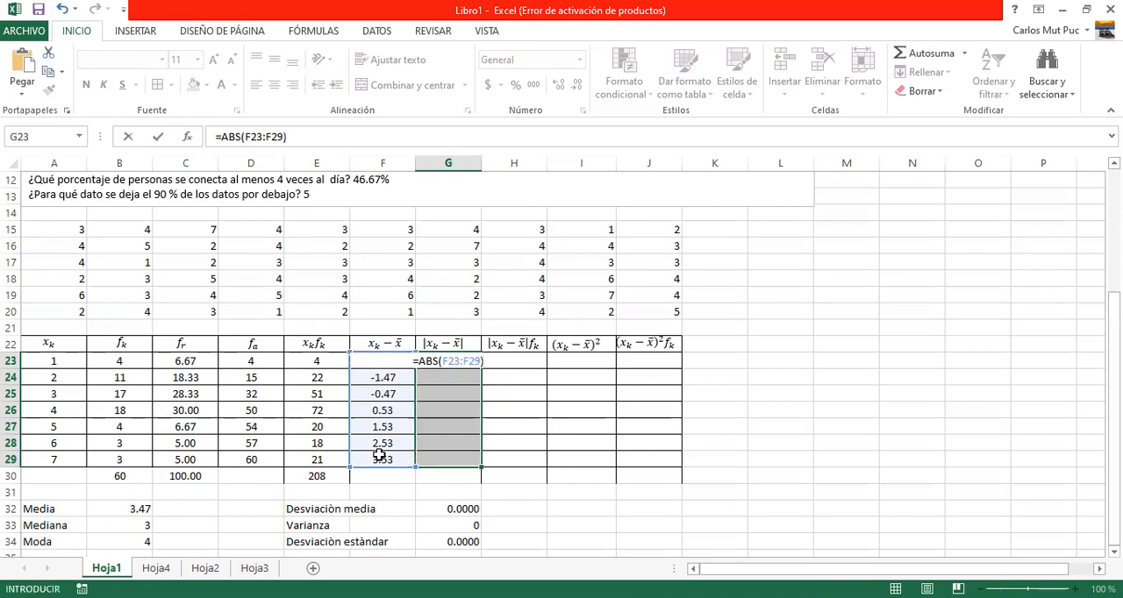
key("ctrl+shift+Return")
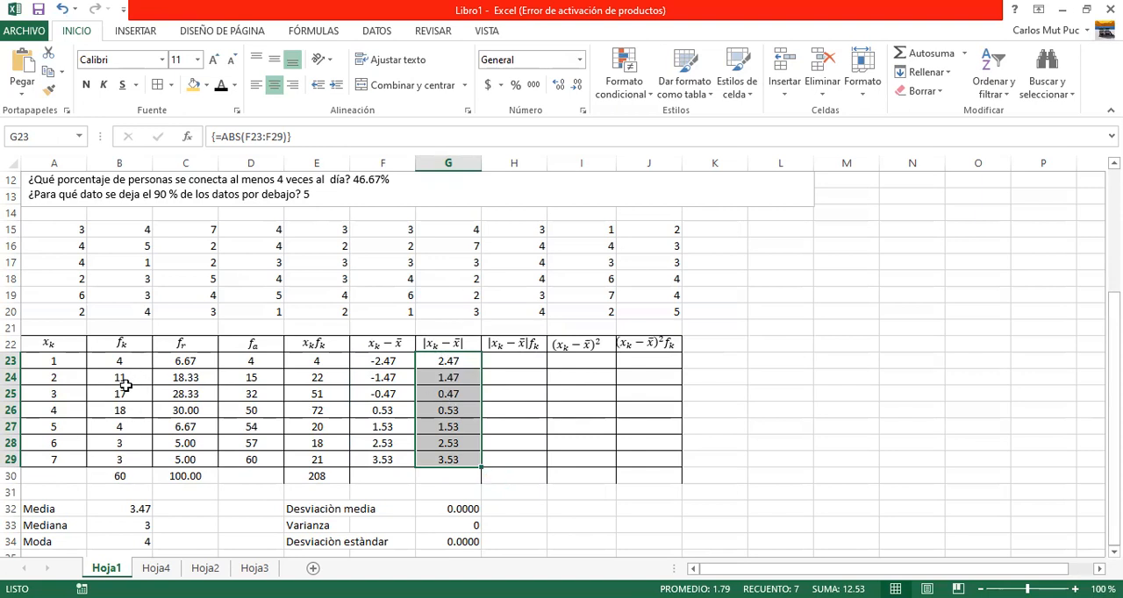
Fill the |x_k - x̄| f_k cells H23:H29 with the array formula =G23:G29*B23:B29 and total them with AutoSum in H30.
left_click(503, 359)
key("shift+Down")
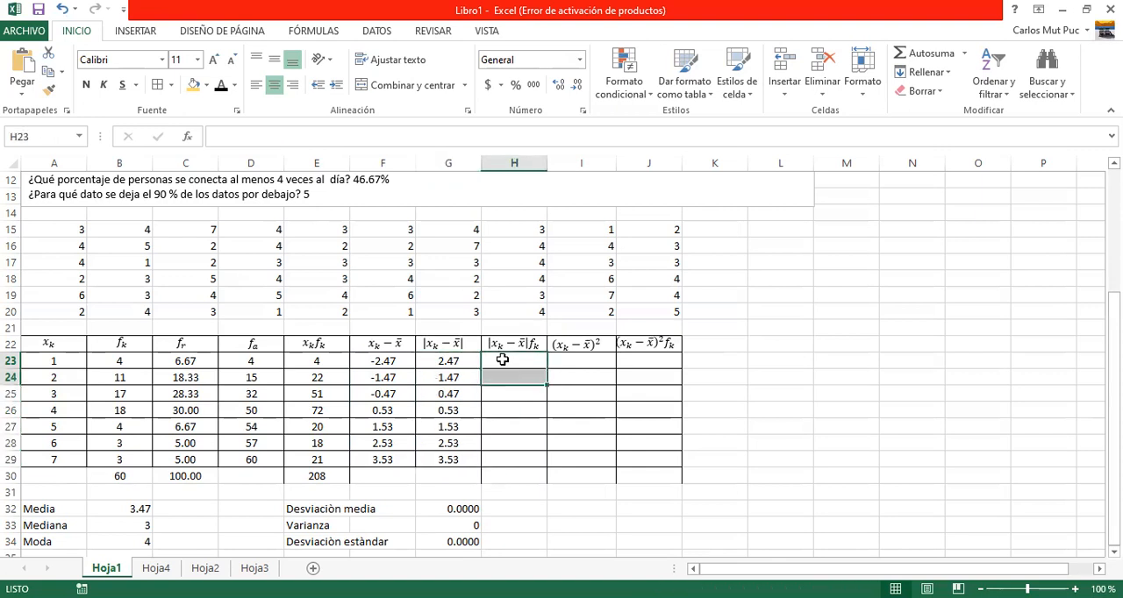
key("Up")
key("Down")
key("Down")
key("Up")
key("shift+Down")
key("shift+Down")
key("shift+Down")
key("shift+Down")
key("shift+Down")
key("shift+Down")
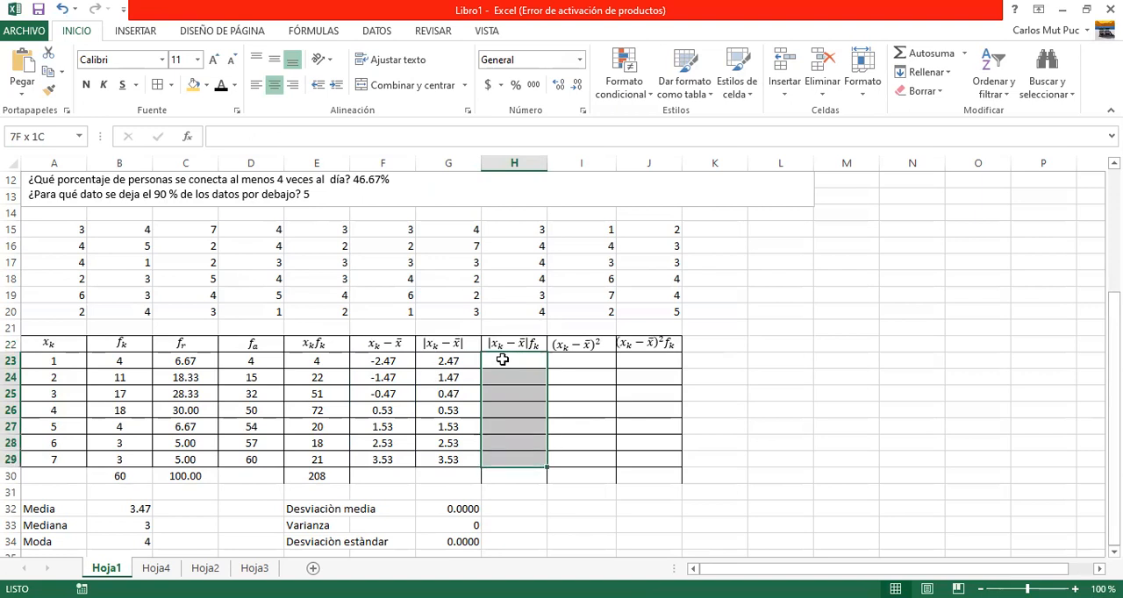
type("=")
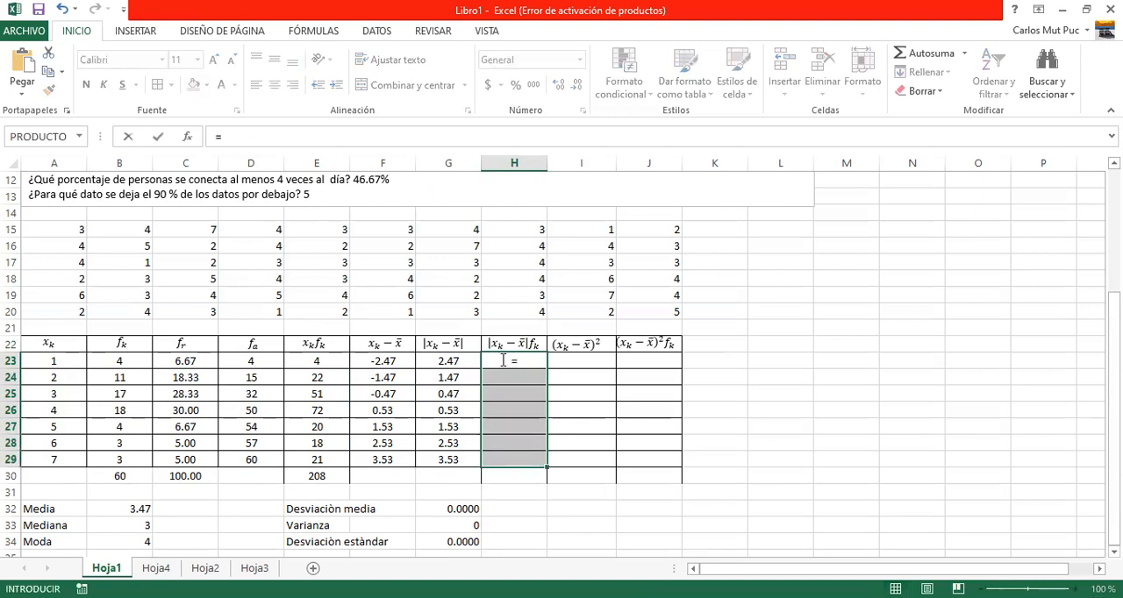
left_click(439, 361)
left_click(449, 459, "shift")
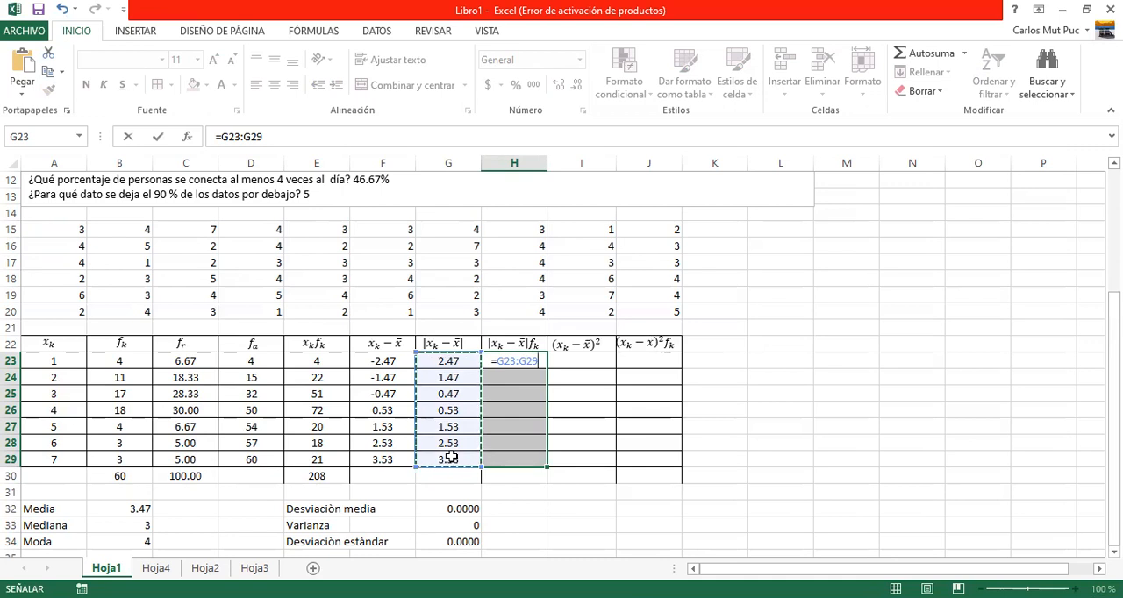
type("*")
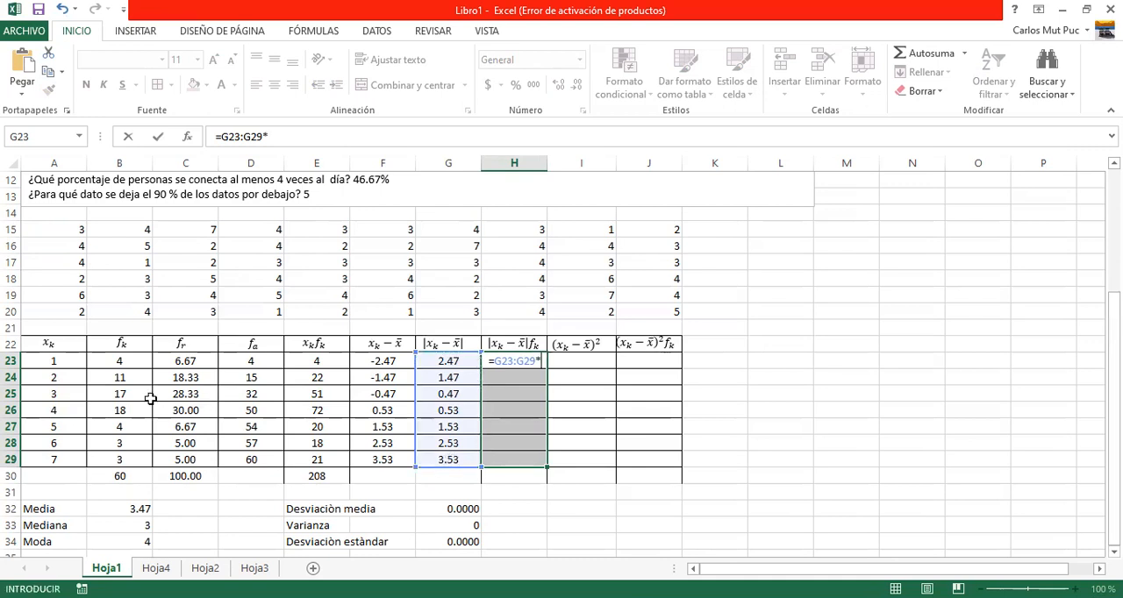
left_click(114, 361)
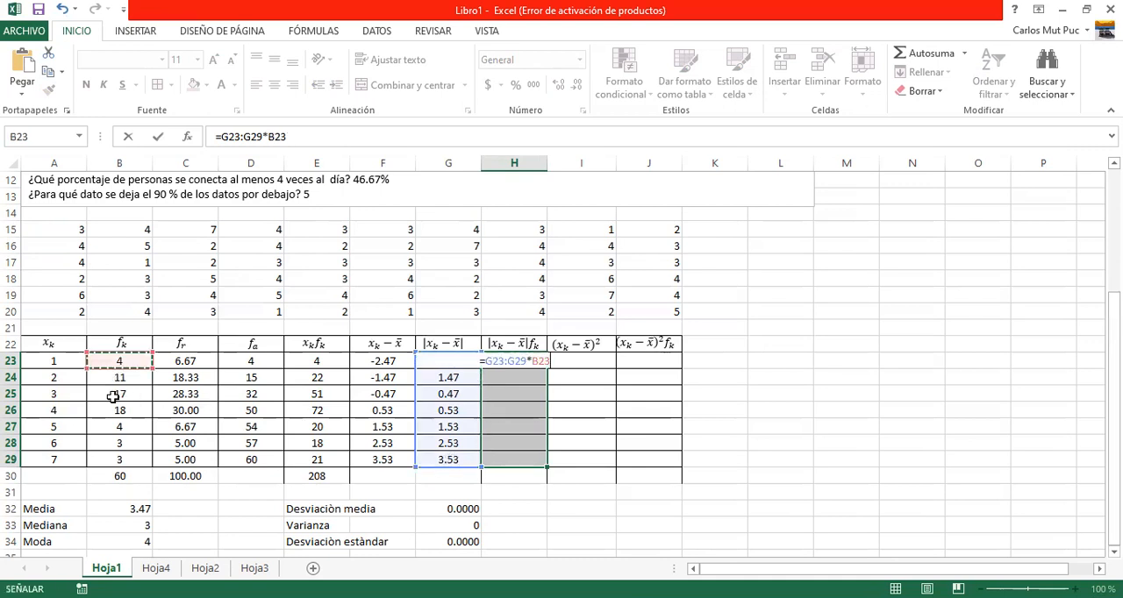
left_click(119, 451, "shift")
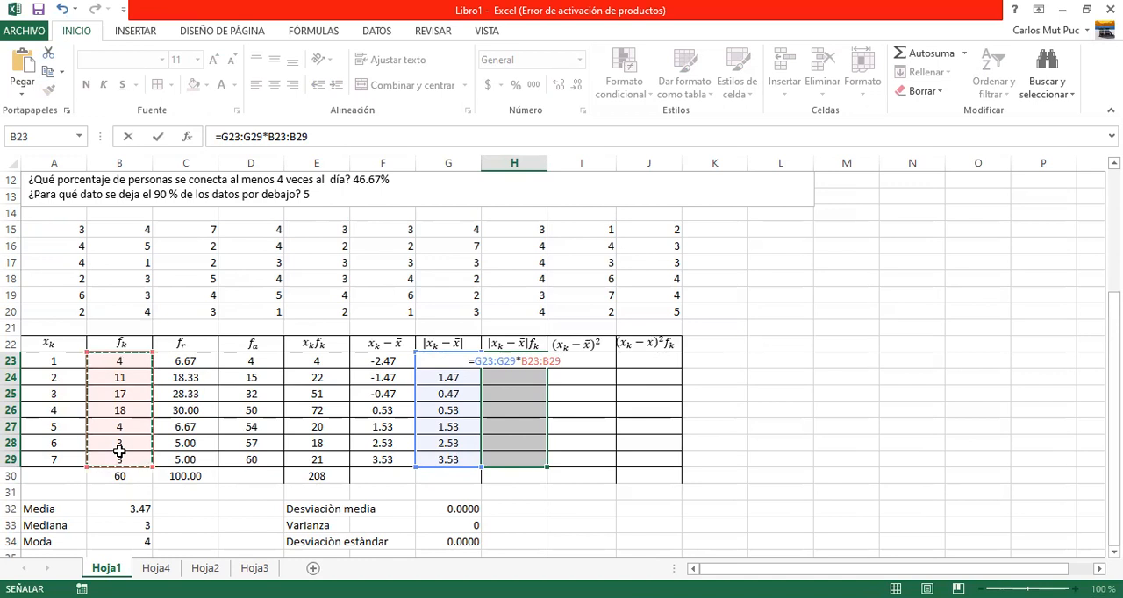
key("ctrl+shift+Return")
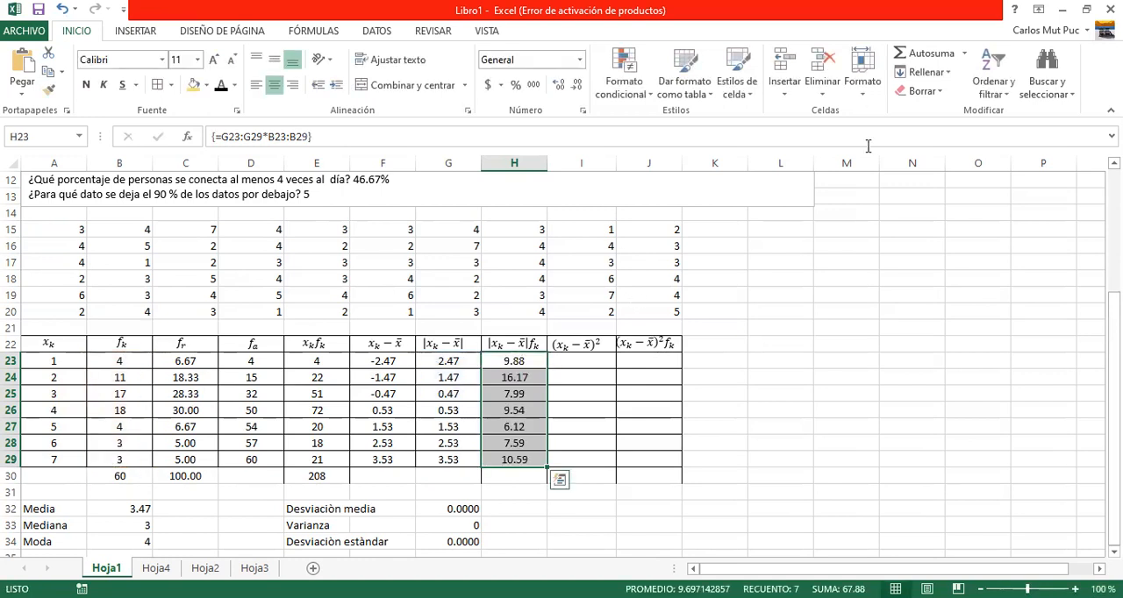
left_click(918, 58)
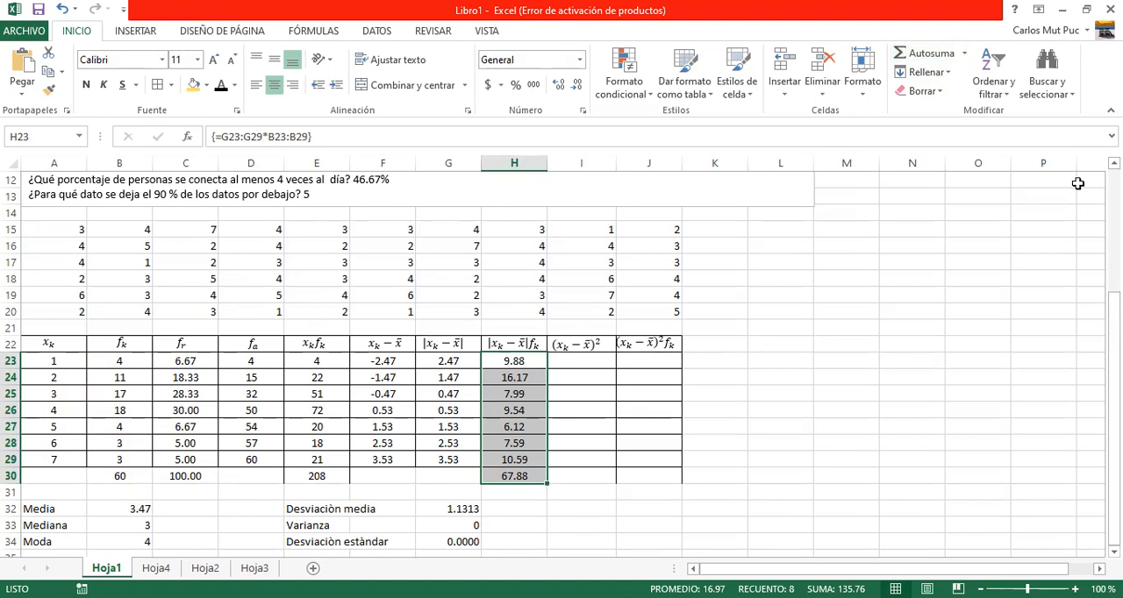
Fill the squared deviations in I23:I29 with the array formula =POTENCIA(G23:G29,2).
left_click(584, 361)
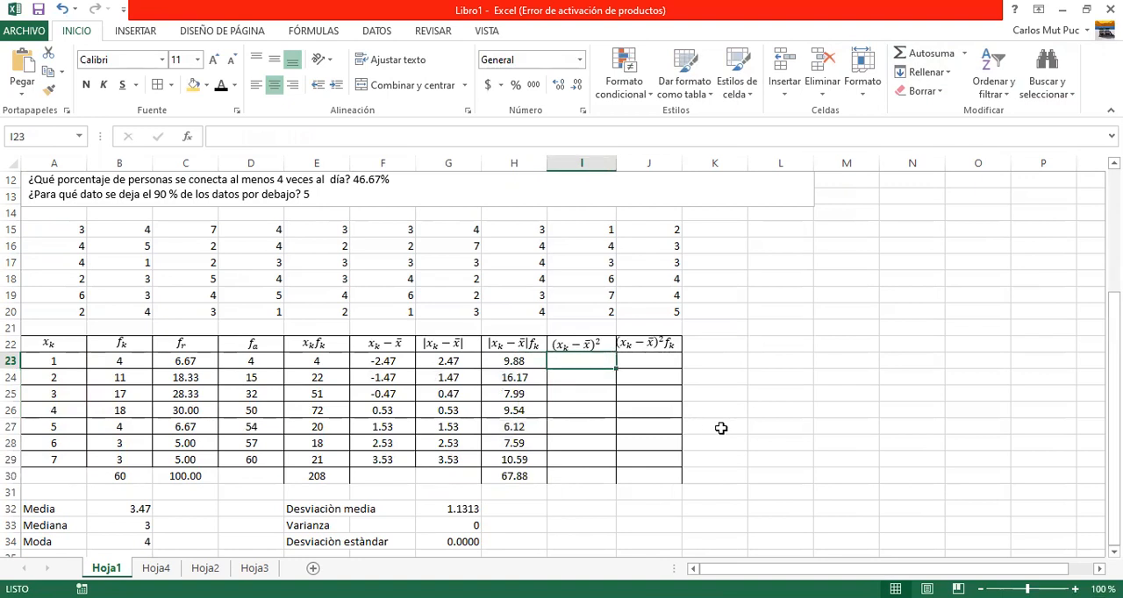
key("shift+Down")
key("shift+Down")
key("shift+Down")
key("shift+Down")
key("shift+Down")
key("shift+Down")
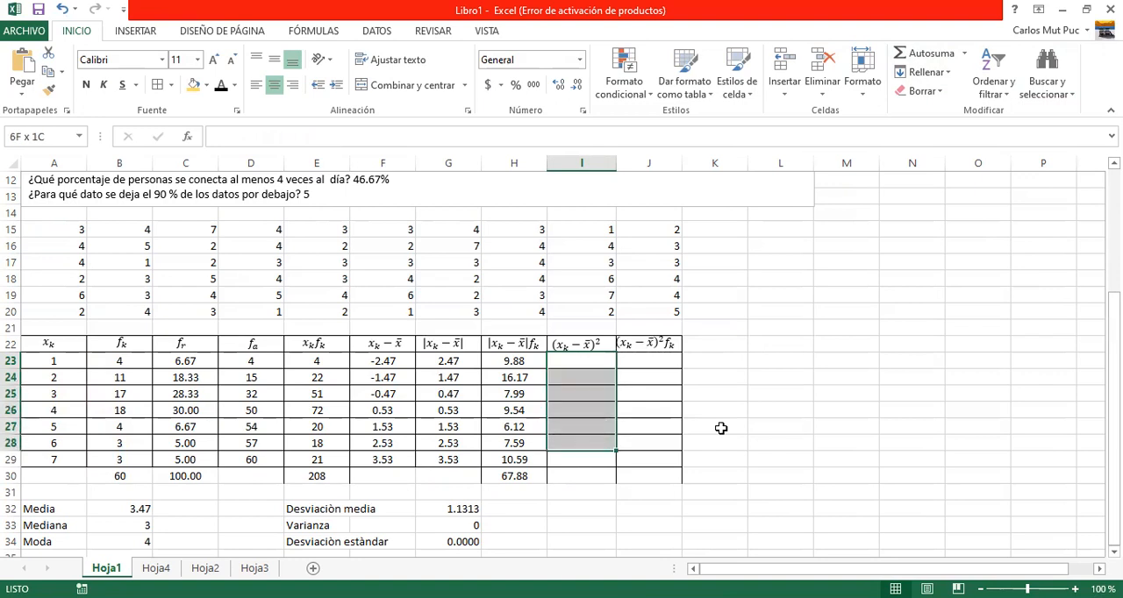
type("=")
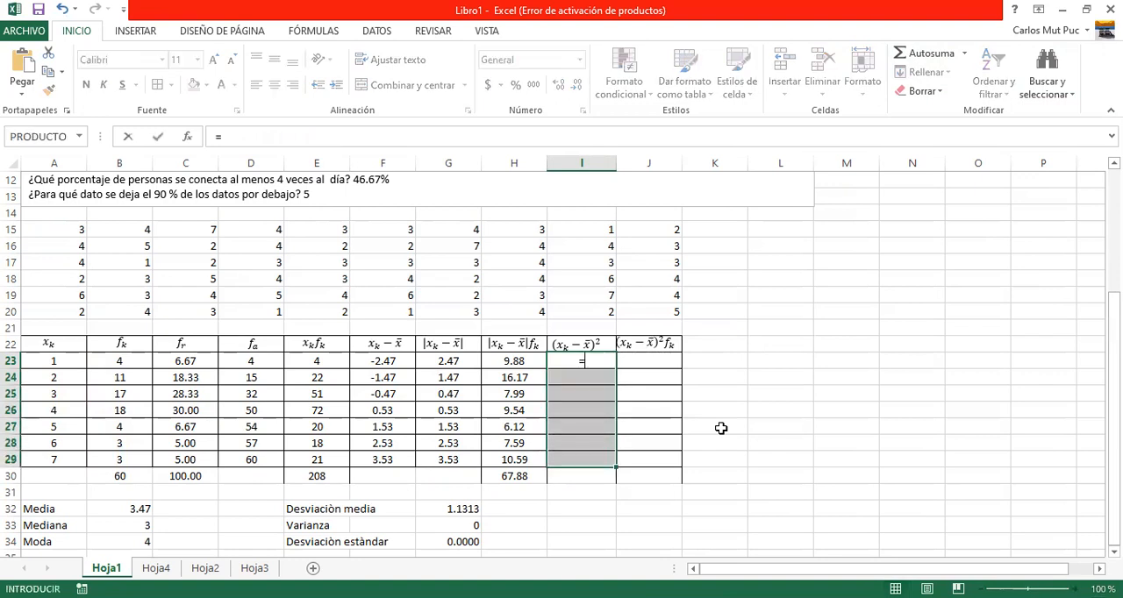
type("pot")
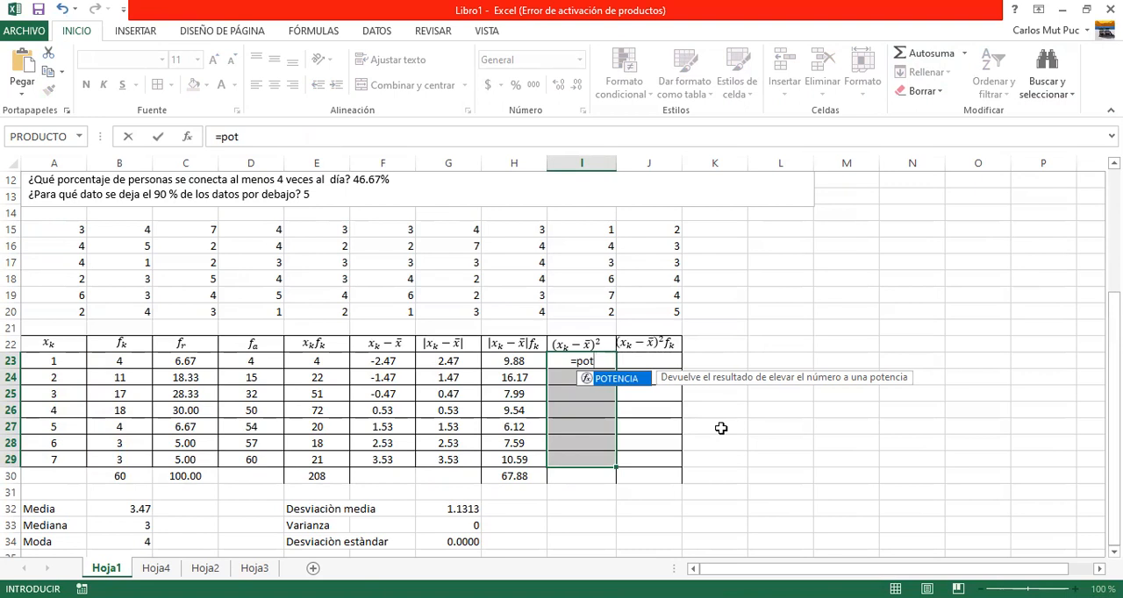
double_click(631, 381)
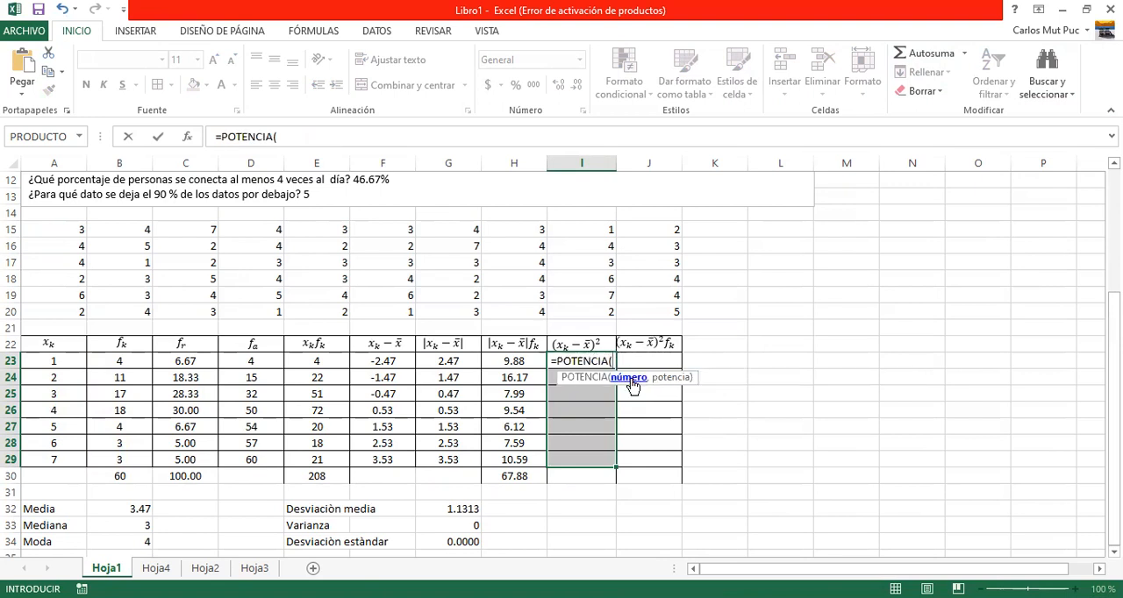
left_click(442, 363)
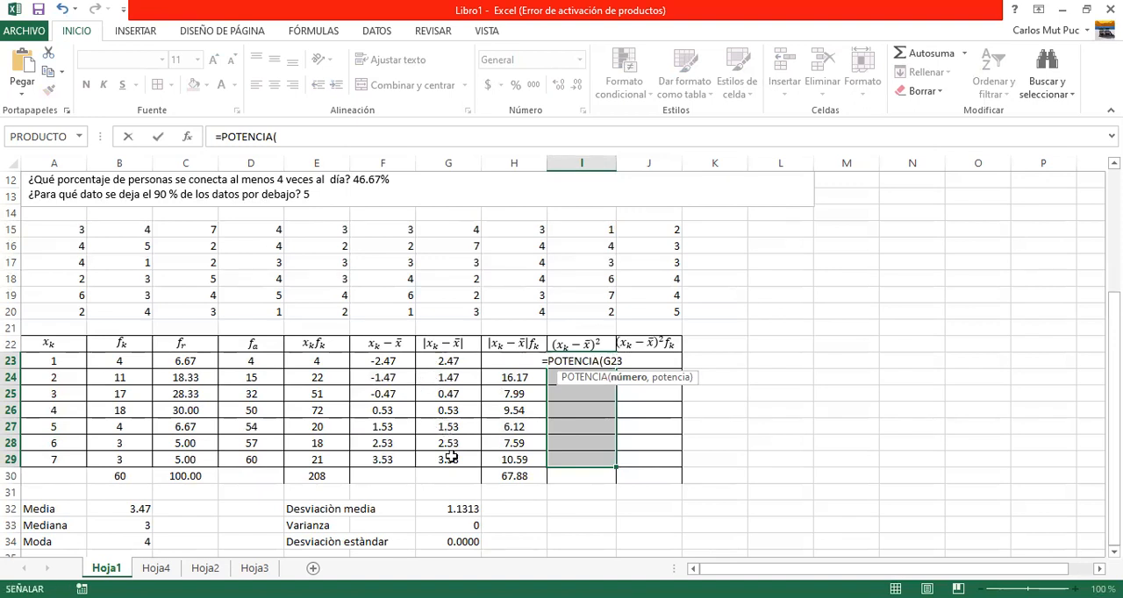
left_click_drag(449, 457, 449, 457)
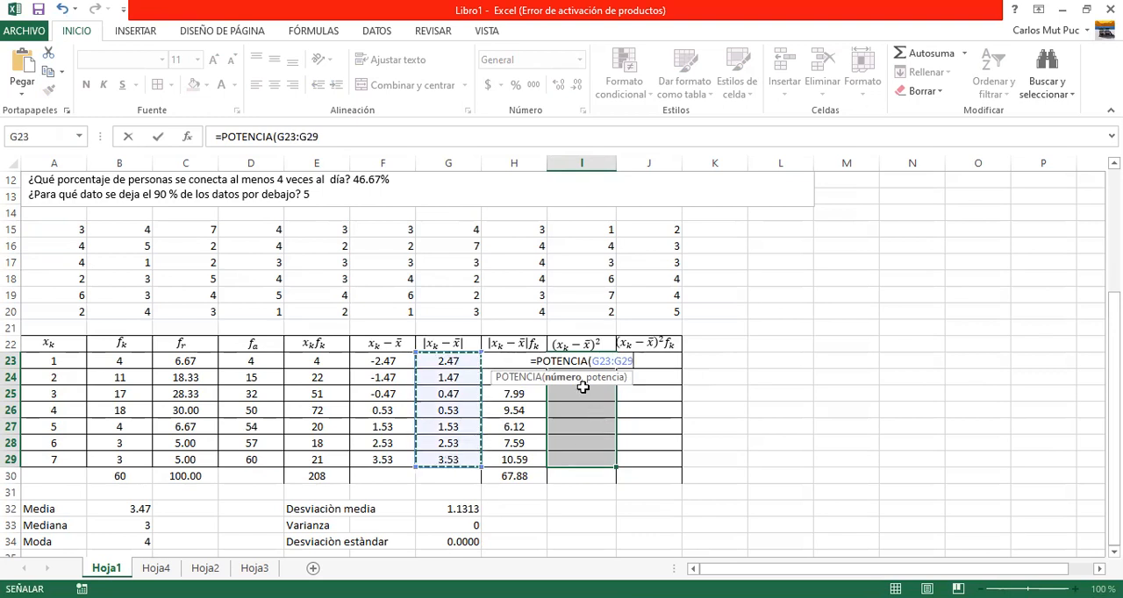
type(",")
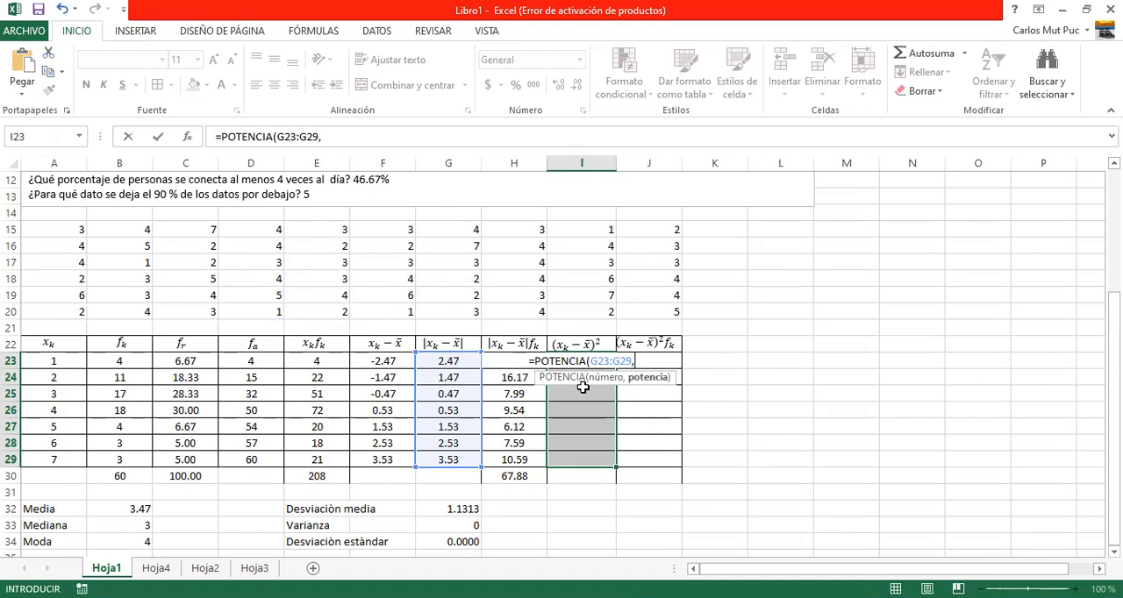
type("2)")
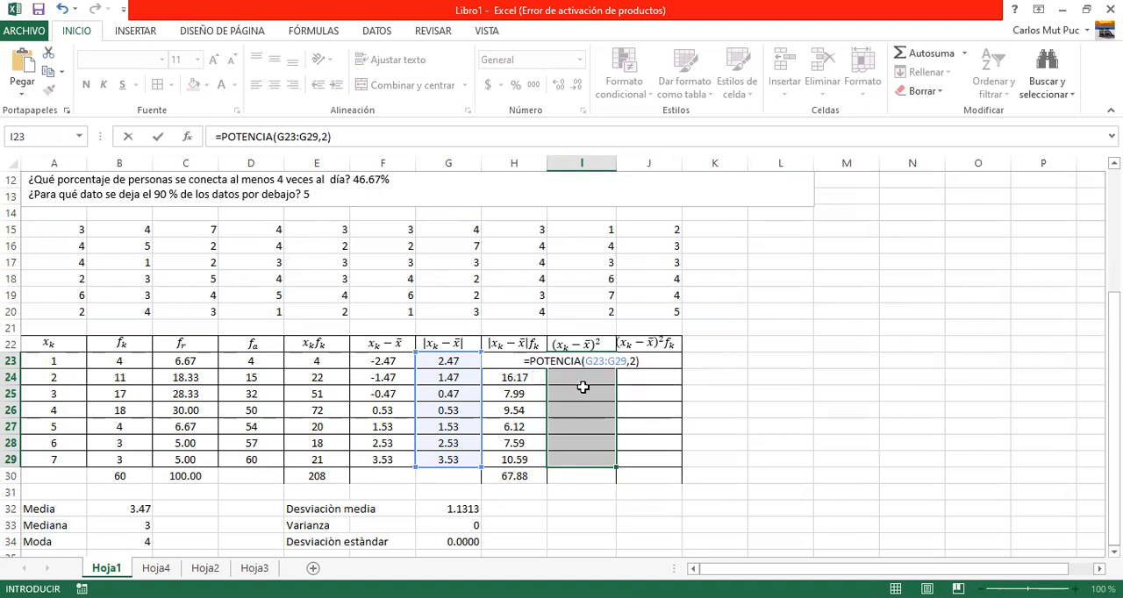
key("ctrl+shift+Return")
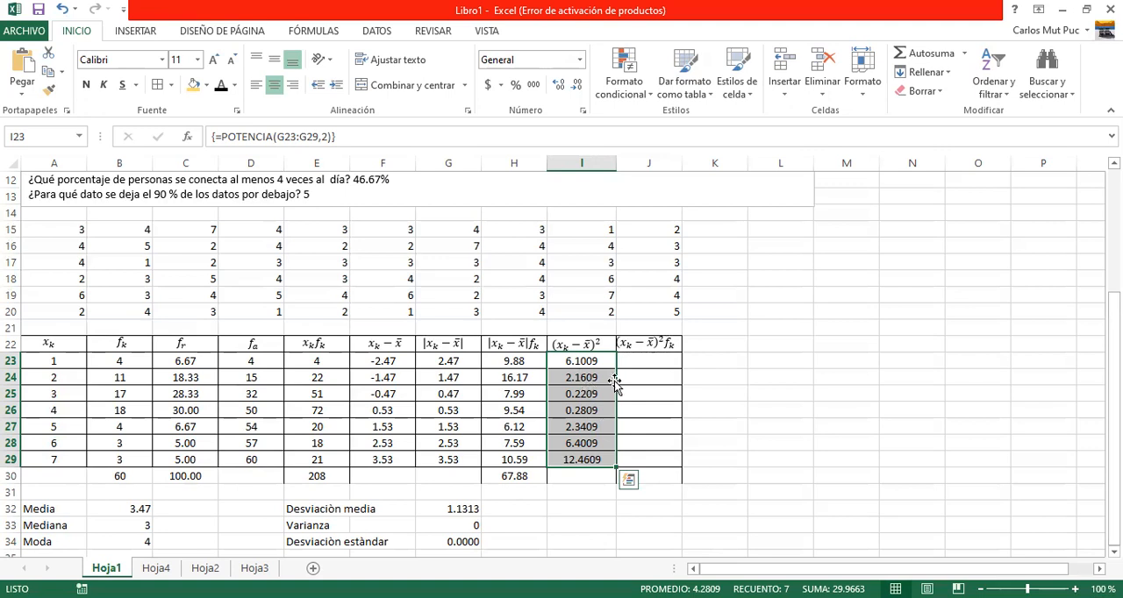
Fill the (x_k - x̄)² f_k cells J23:J29 with the array formula =I23:I29*B23:B29 and total them with AutoSum in J30.
left_click(633, 363)
key("shift+Down")
key("shift+Down")
key("shift+Down")
key("shift+Down")
key("shift+Down")
key("shift+Down")
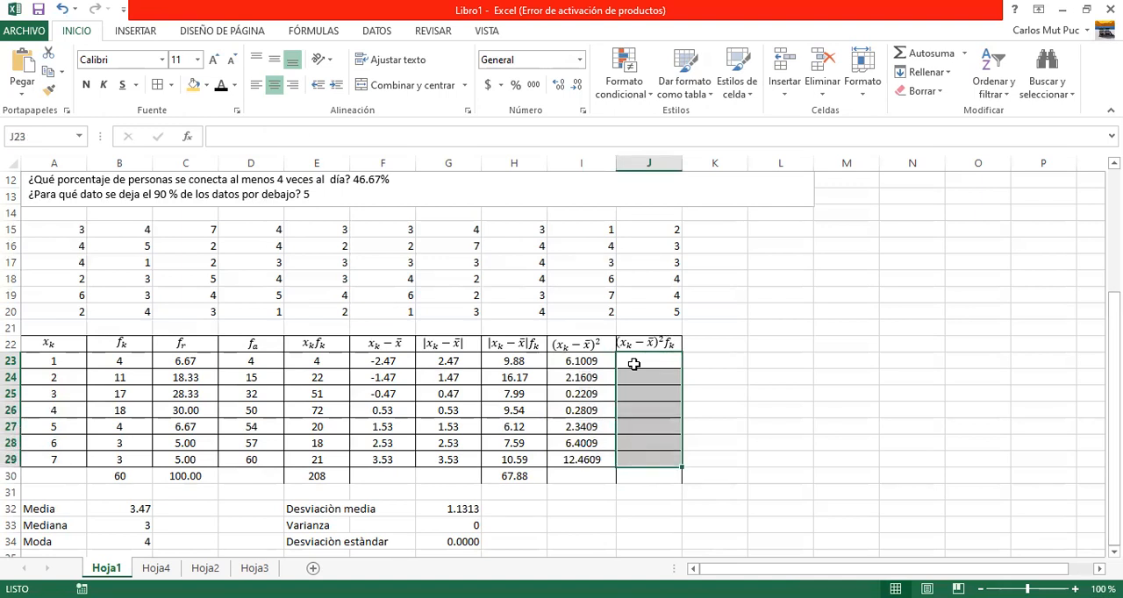
type("=")
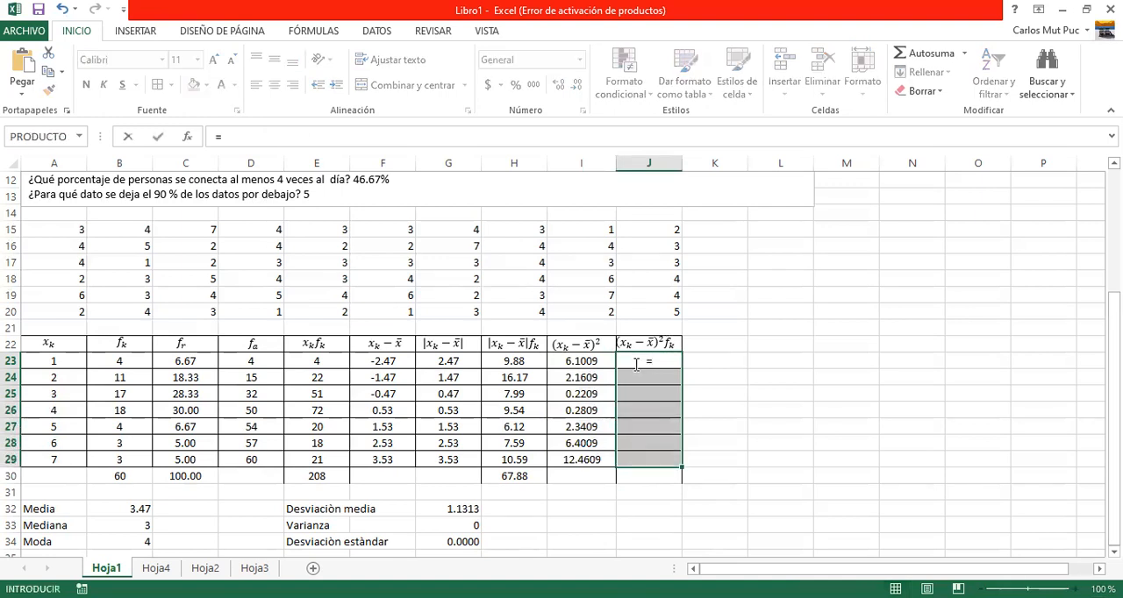
left_click(572, 363)
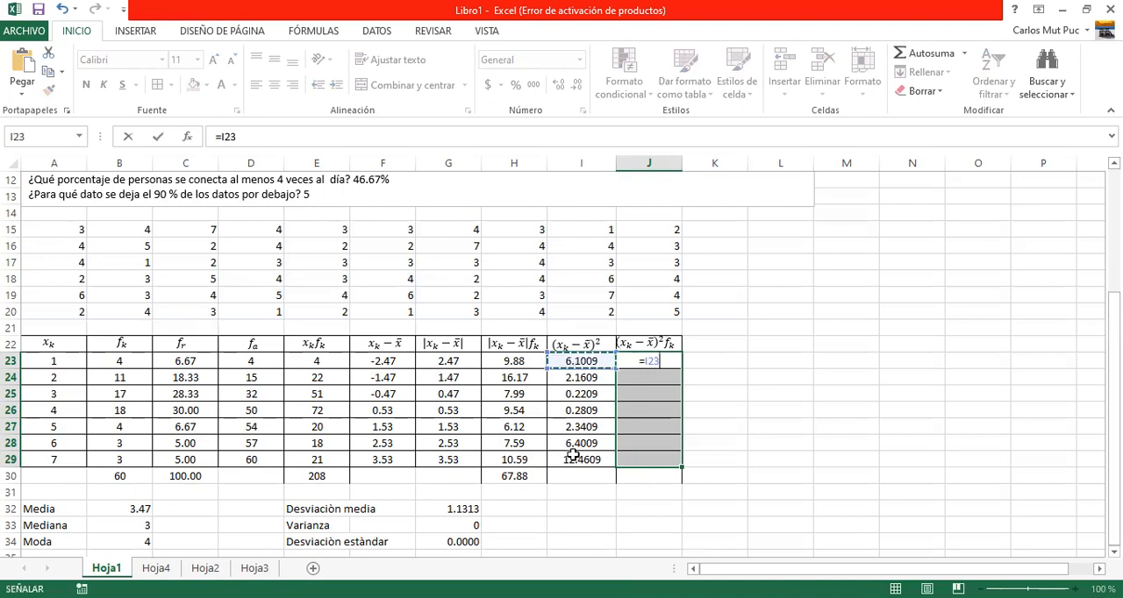
left_click_drag(572, 362, 572, 454)
type("*")
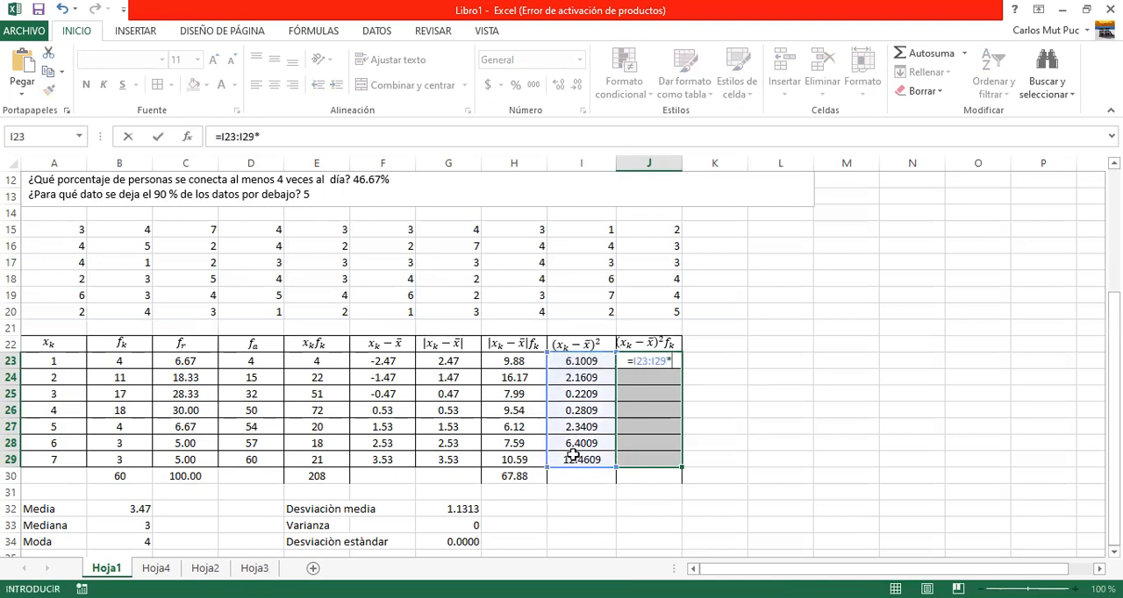
left_click_drag(117, 364, 129, 453)
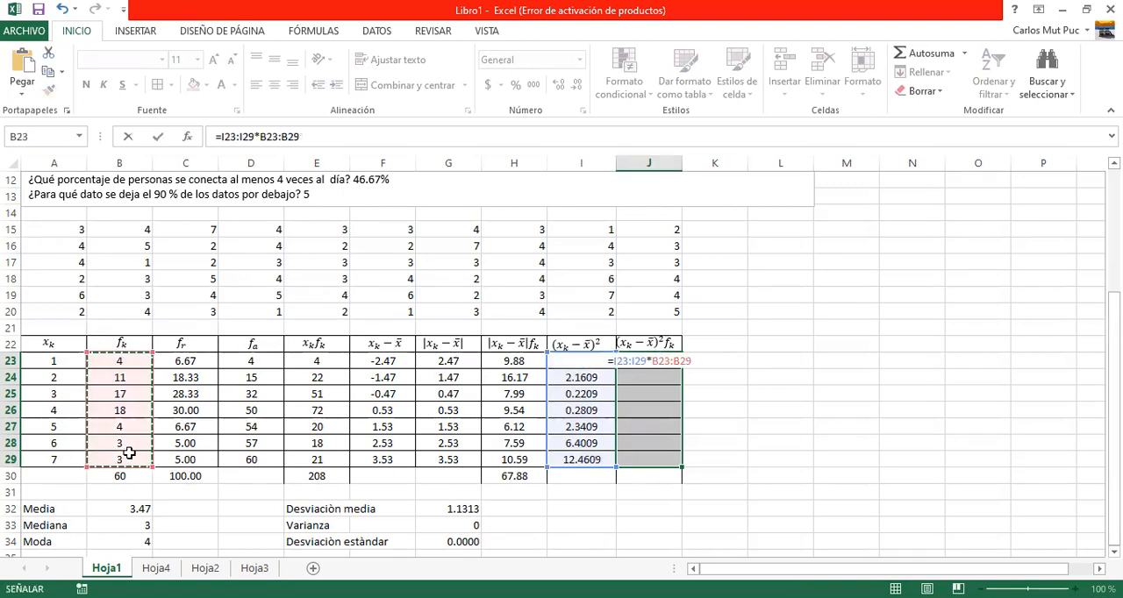
key("ctrl+shift+Return")
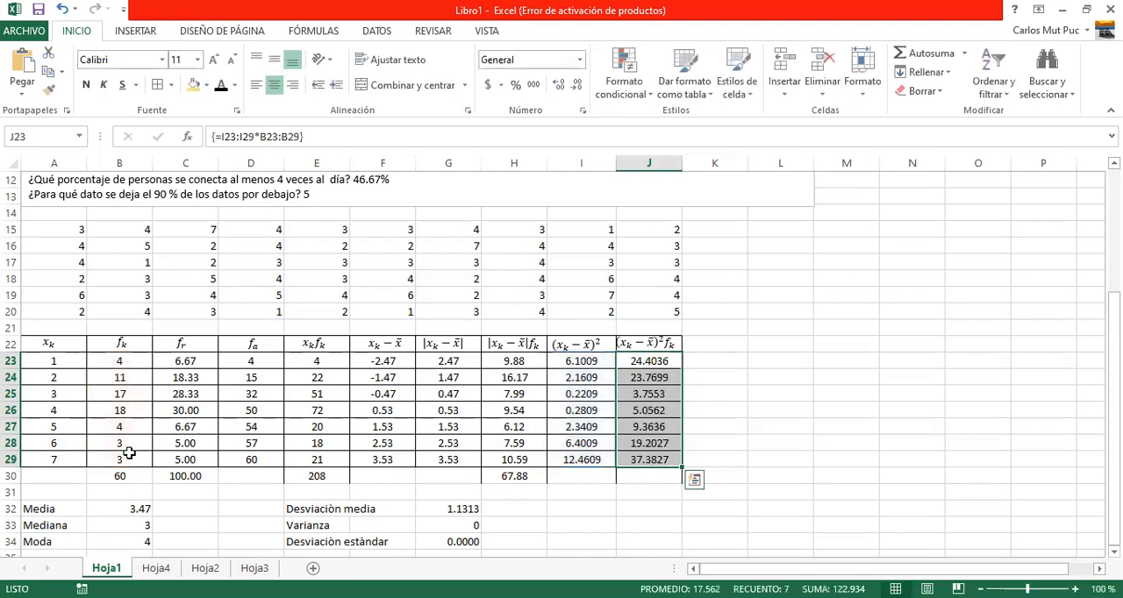
left_click(919, 57)
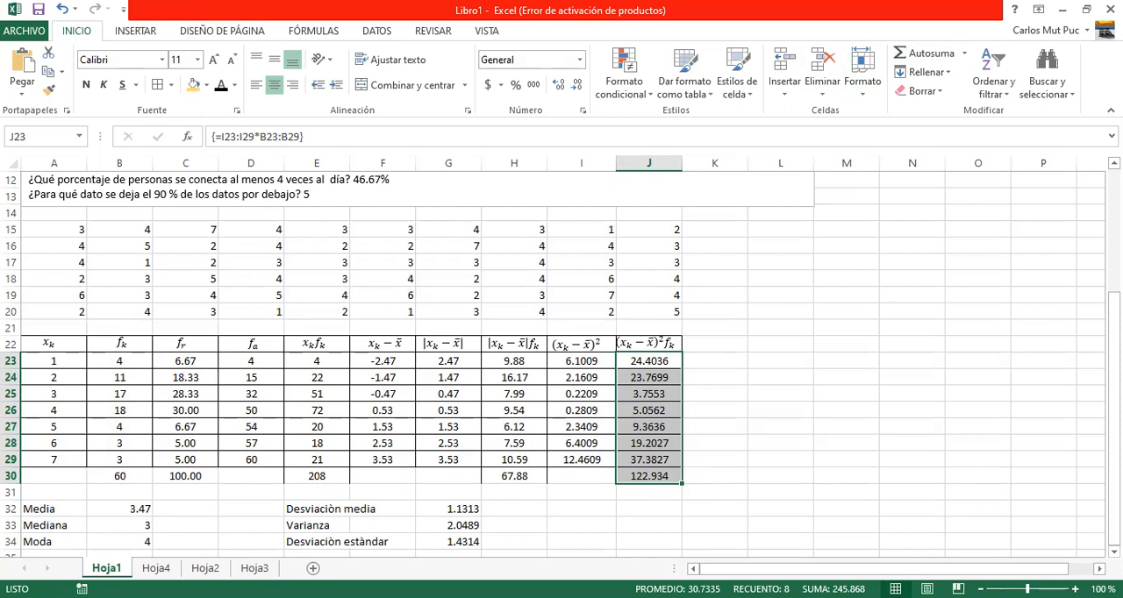
Examine the Media and Mediana cells and the table entries that give the median and the mode.
left_click(138, 509)
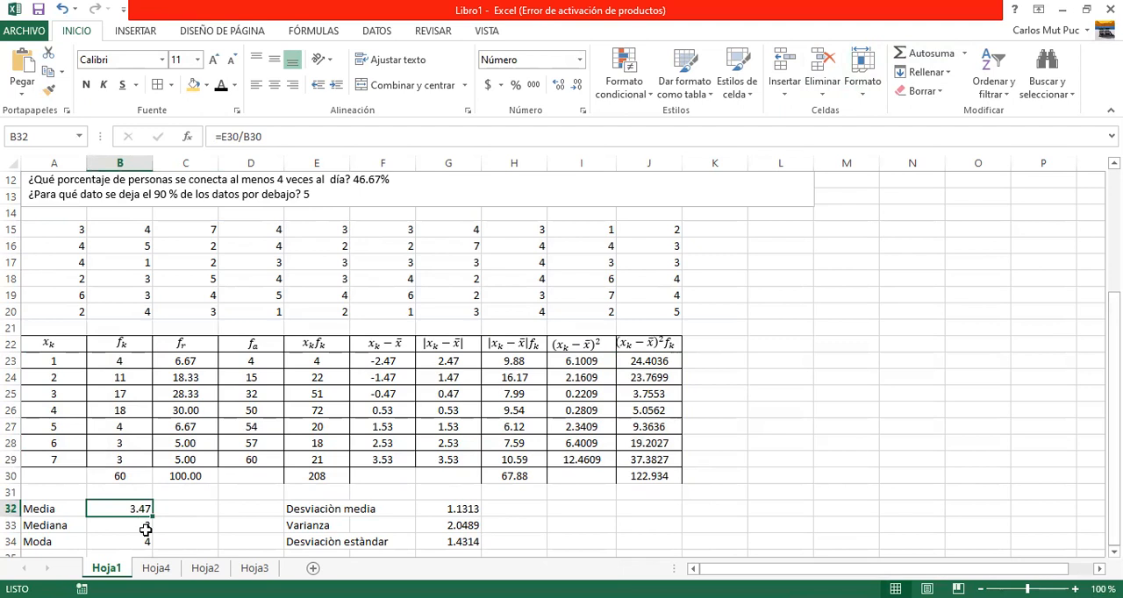
left_click(145, 529)
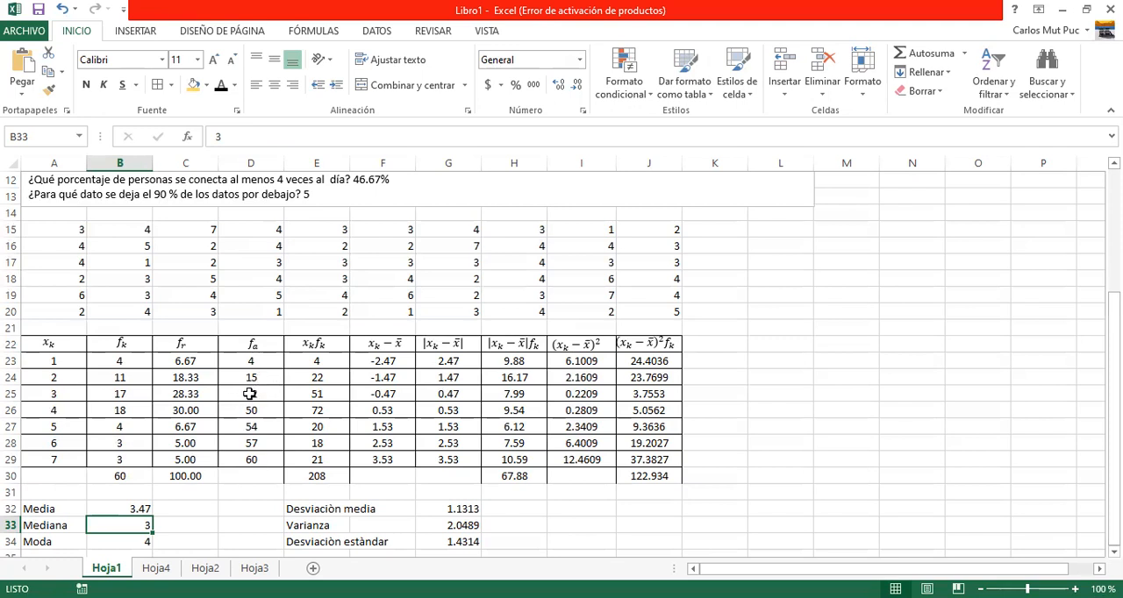
left_click(69, 396)
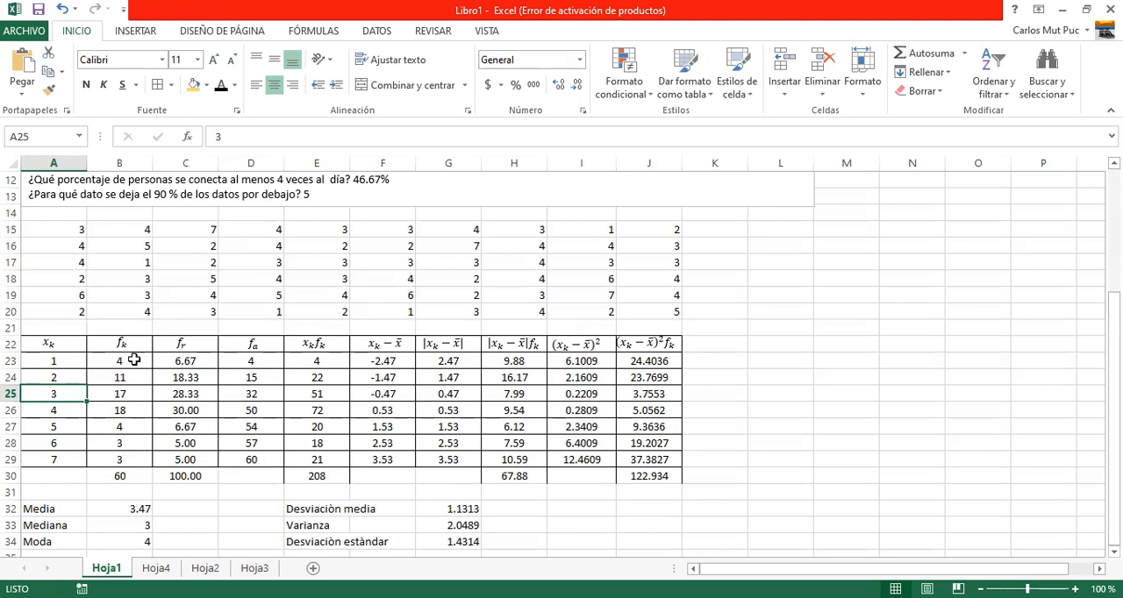
left_click(127, 413)
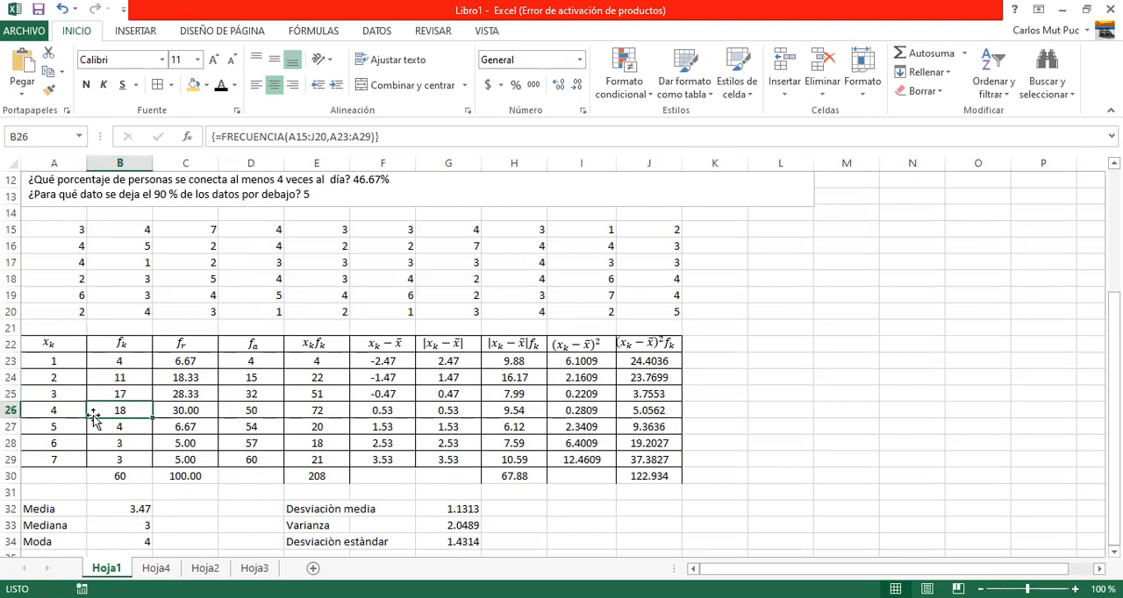
left_click(64, 412)
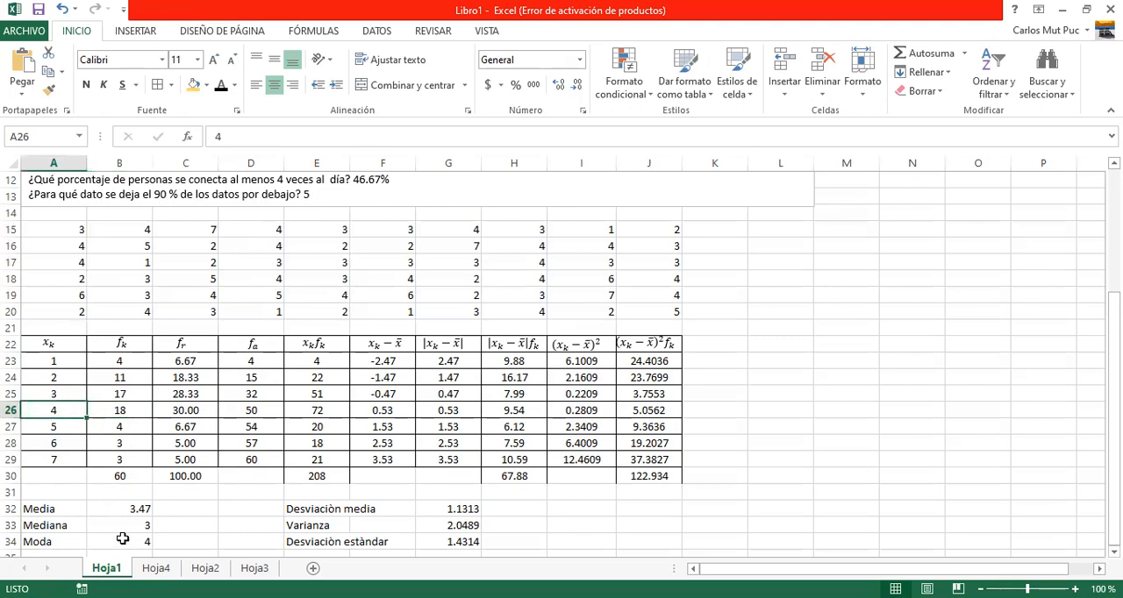
Clear the mean deviation, variance and standard deviation cells G32:G34.
left_click(465, 511)
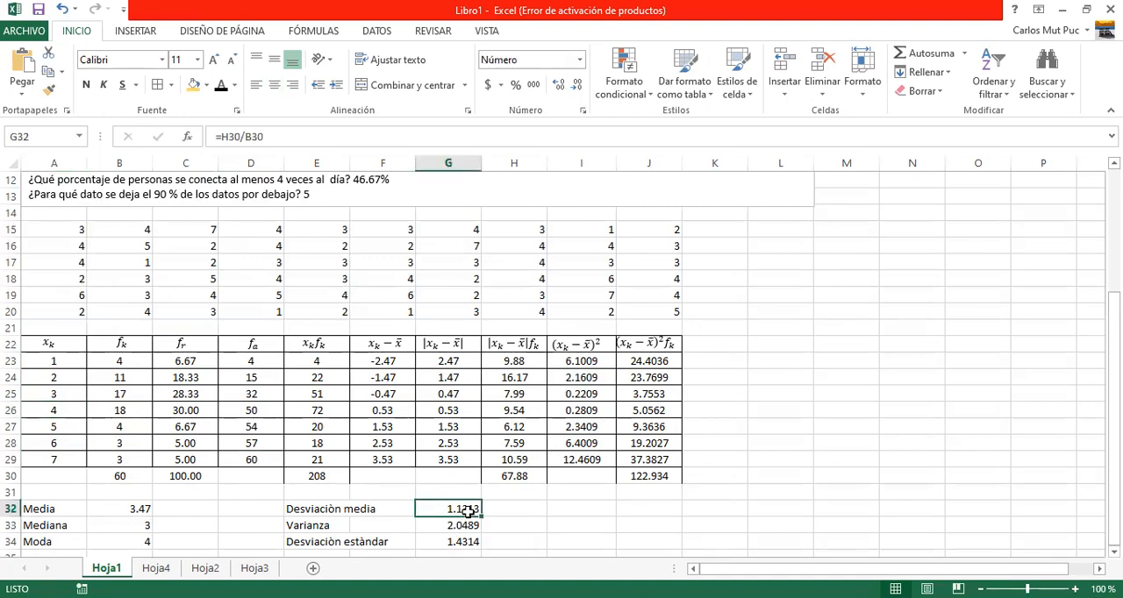
key("shift+Down")
key("shift+Down")
key("Delete")
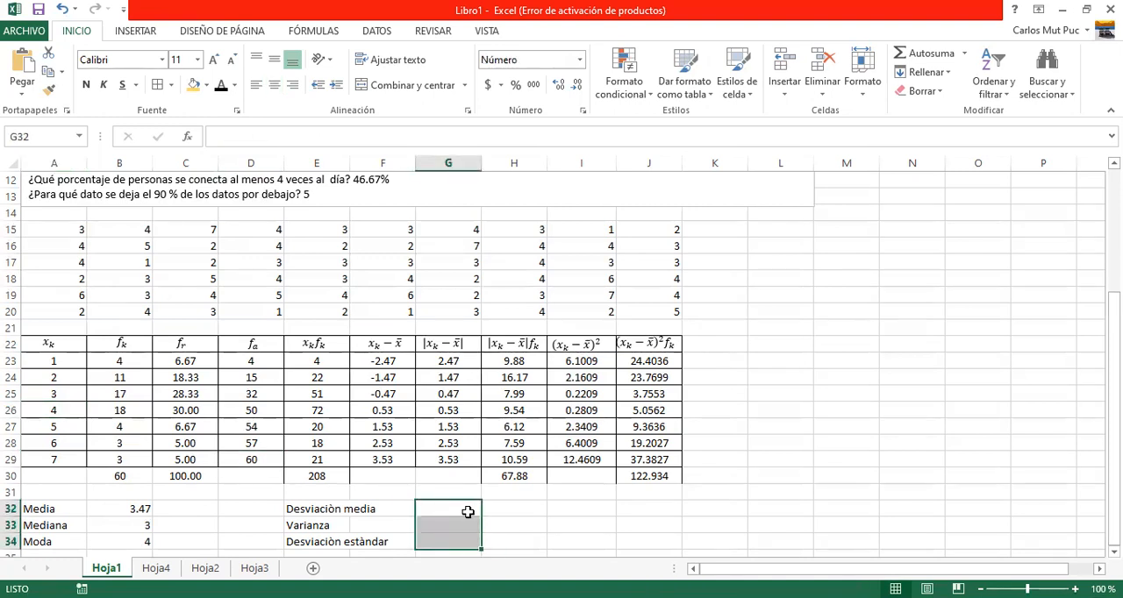
Calculate the mean deviation (Desviaciòn media) in G32 with the formula =H30/B30.
left_click(467, 511)
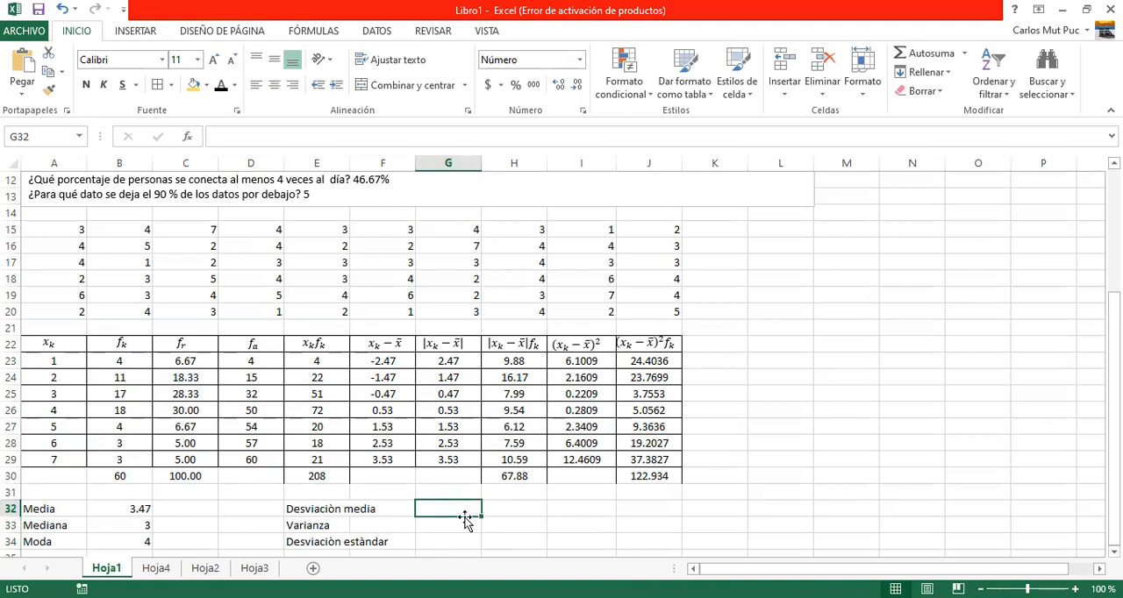
type("=")
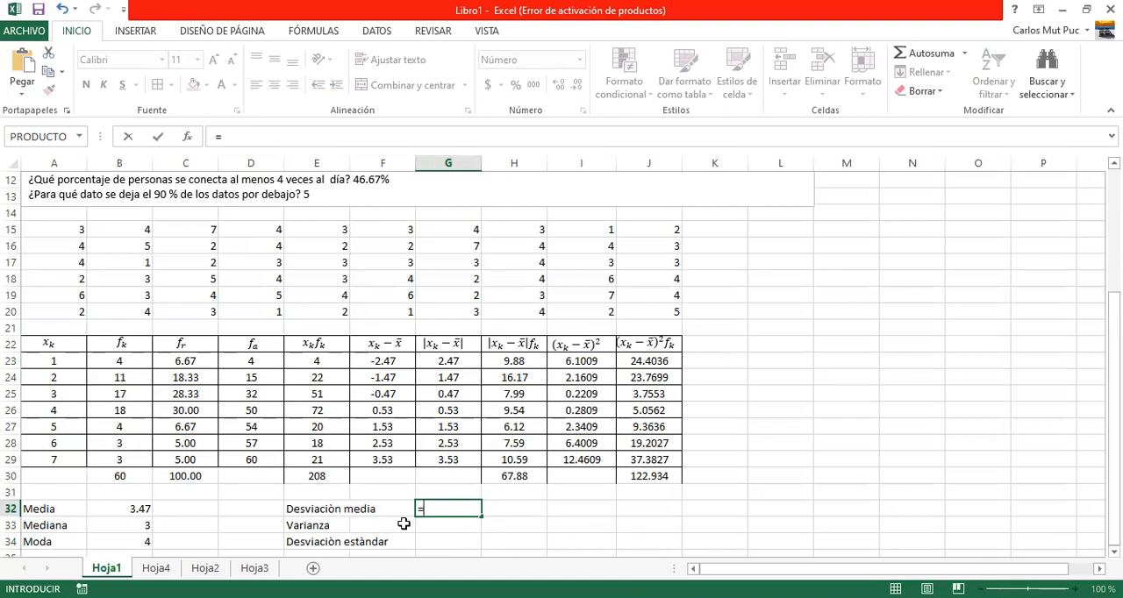
left_click(513, 476)
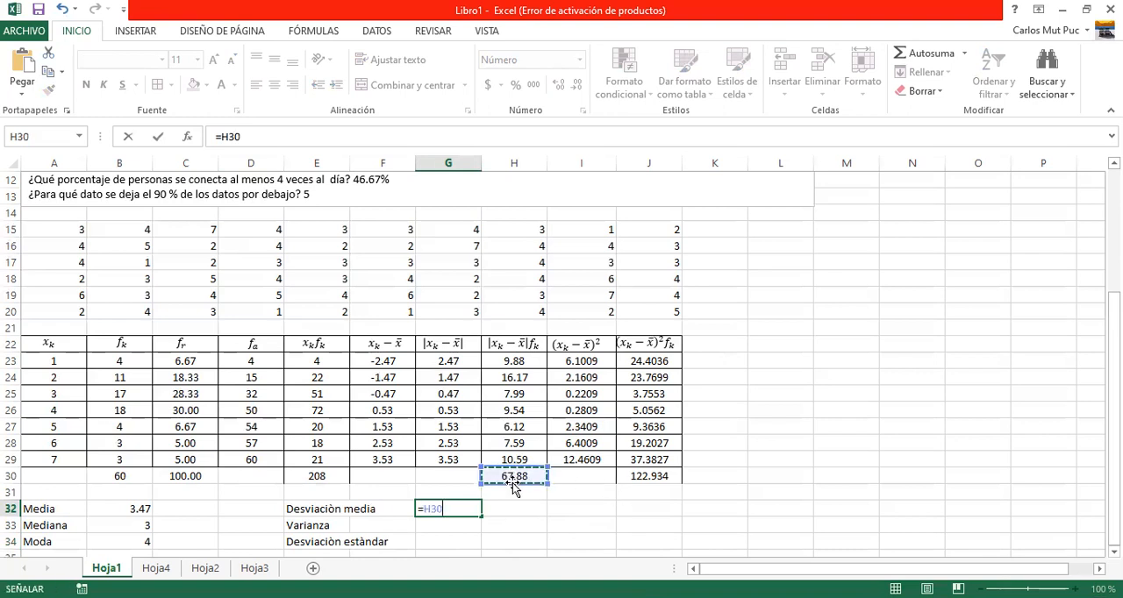
type("/")
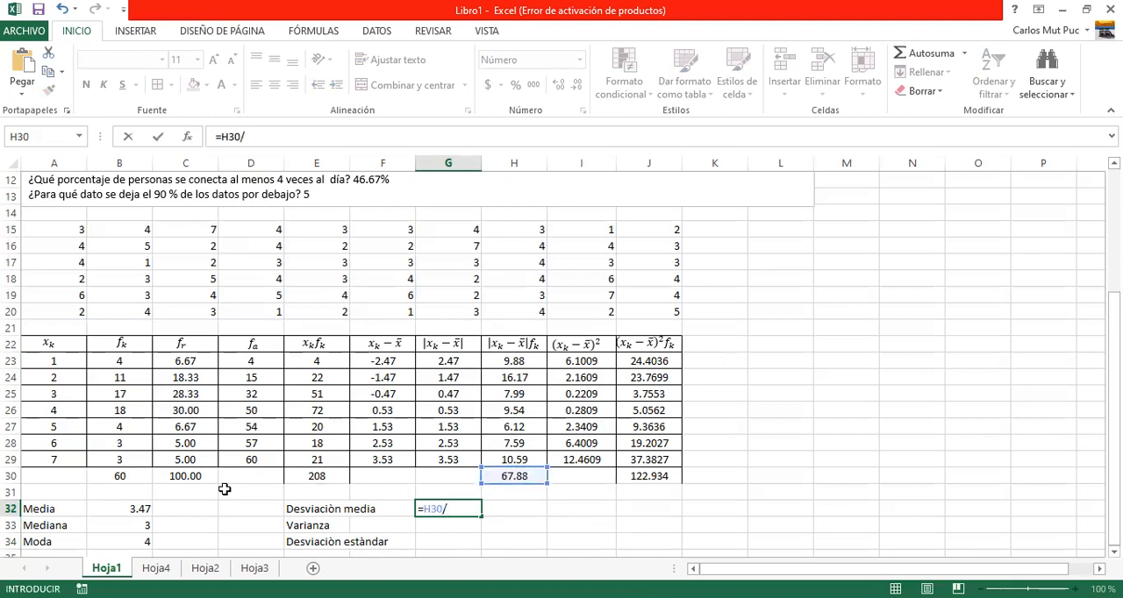
left_click(117, 478)
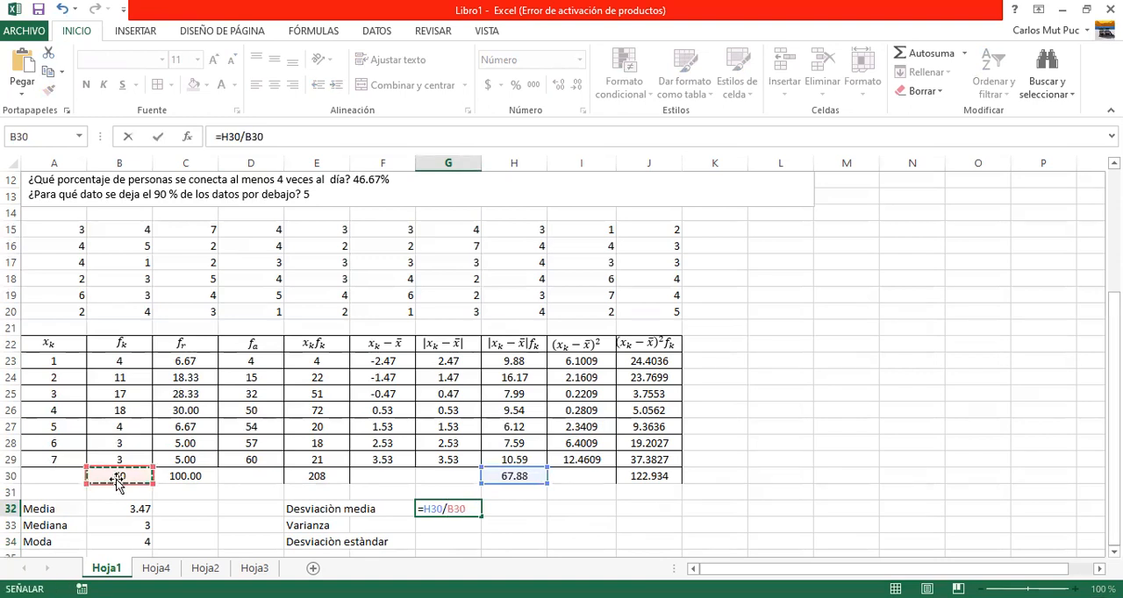
key("Return")
key("Up")
Calculate the variance (Varianza) in G33 with the formula =J30/B30.
key("Down")
type("=")
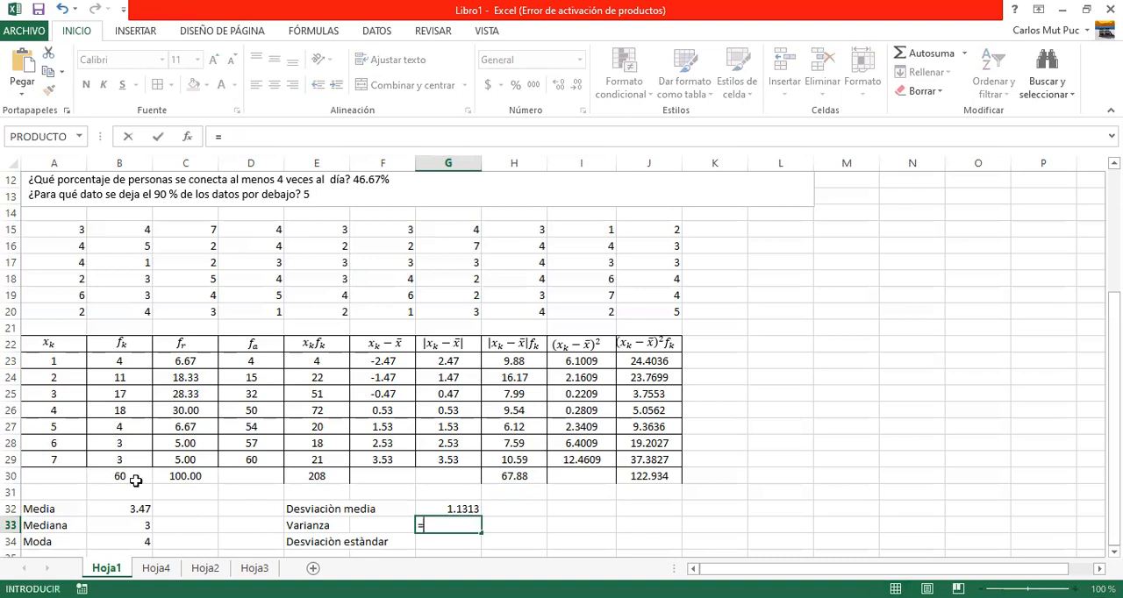
left_click(649, 479)
type("/")
left_click(130, 474)
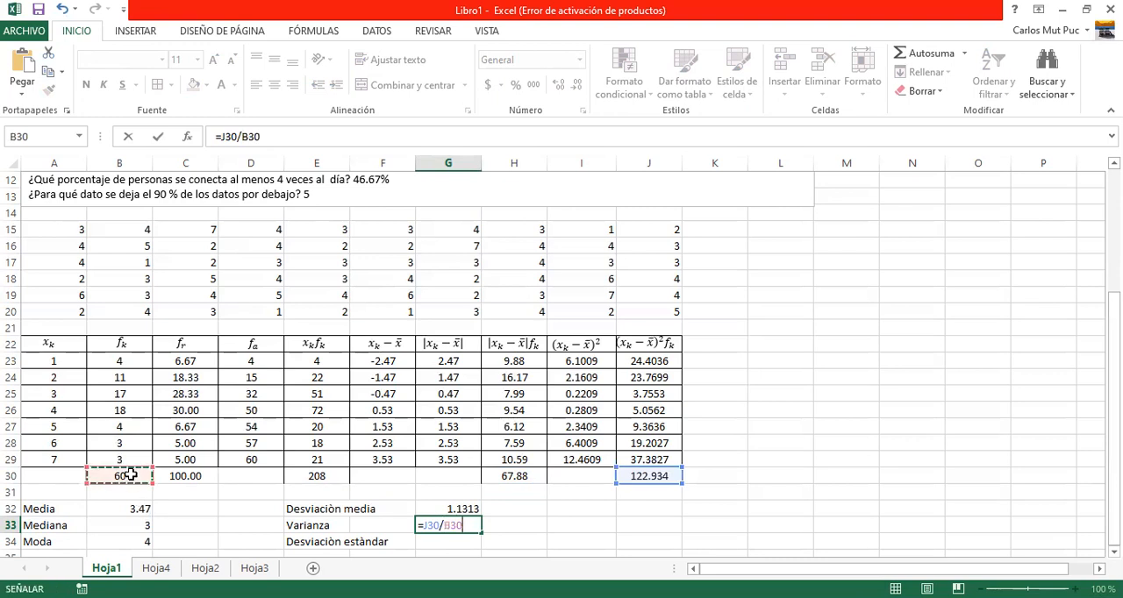
key("Return")
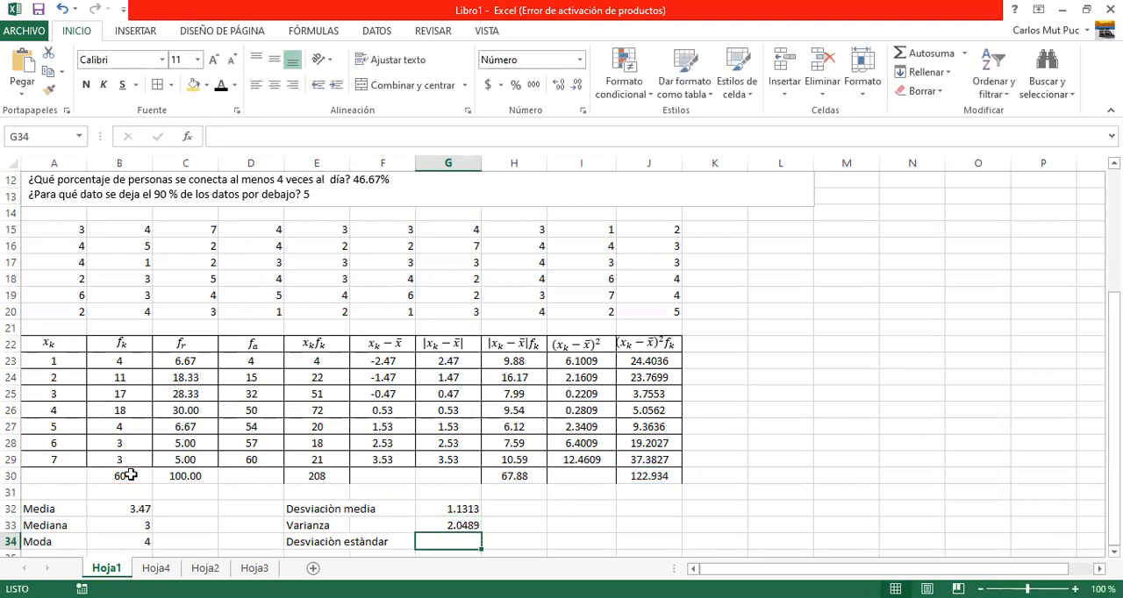
Calculate the standard deviation (Desviaciòn estàndar) in G34 with the formula =RAIZ(G33).
type("=r")
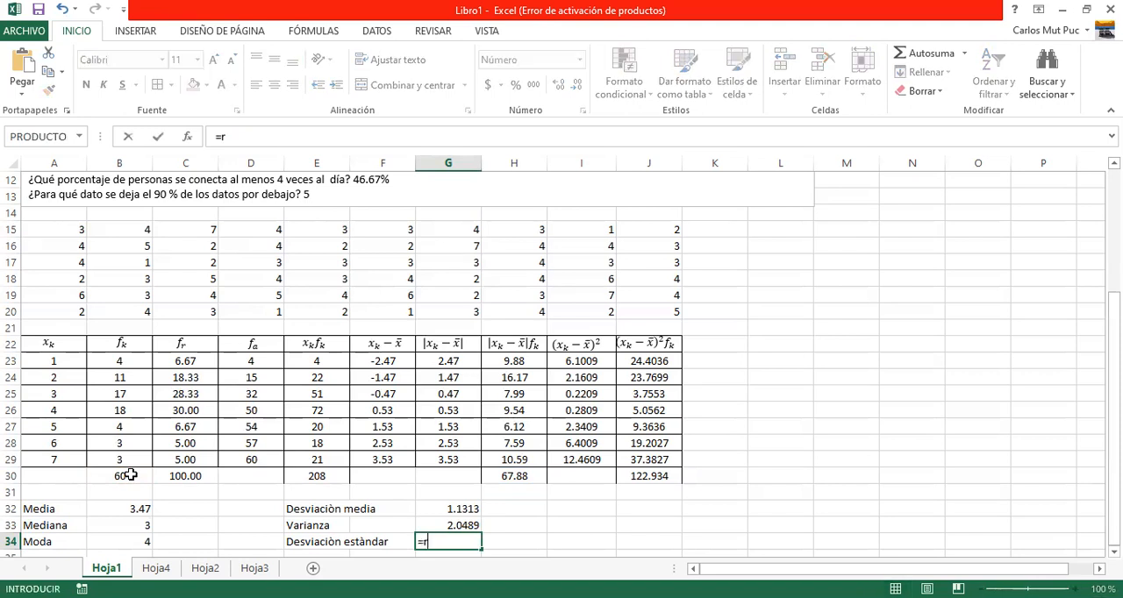
type("ai")
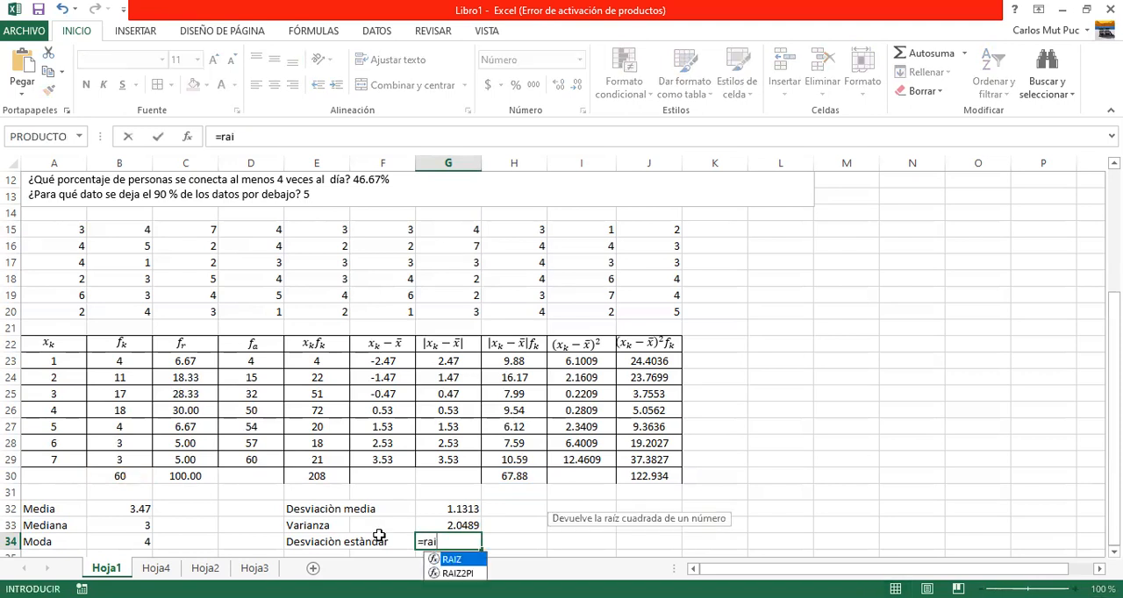
double_click(475, 560)
left_click(461, 525)
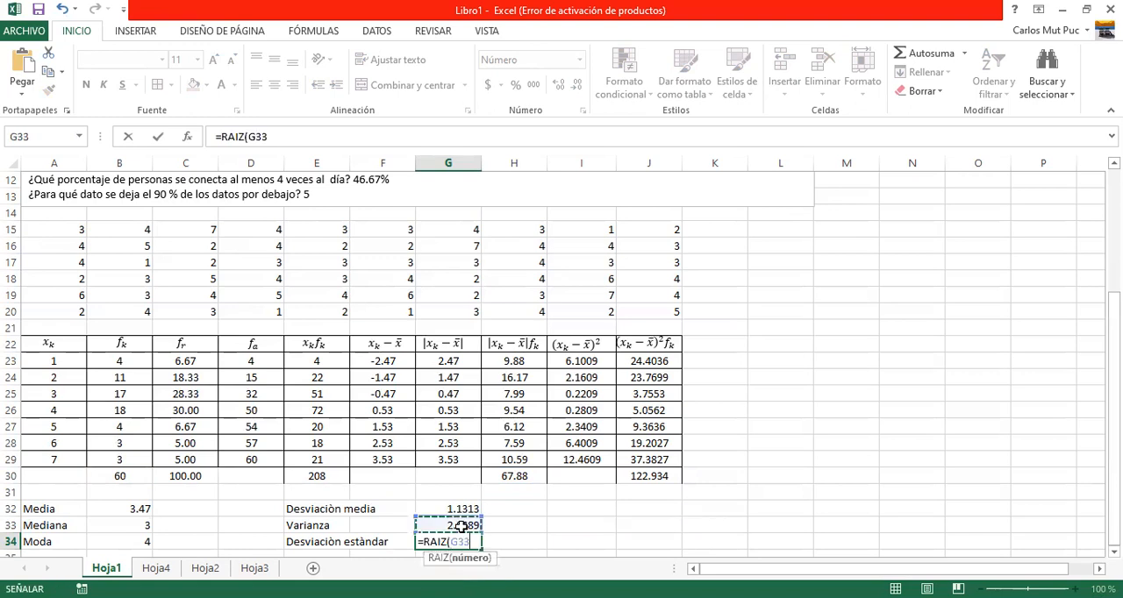
type(")")
key("Return")
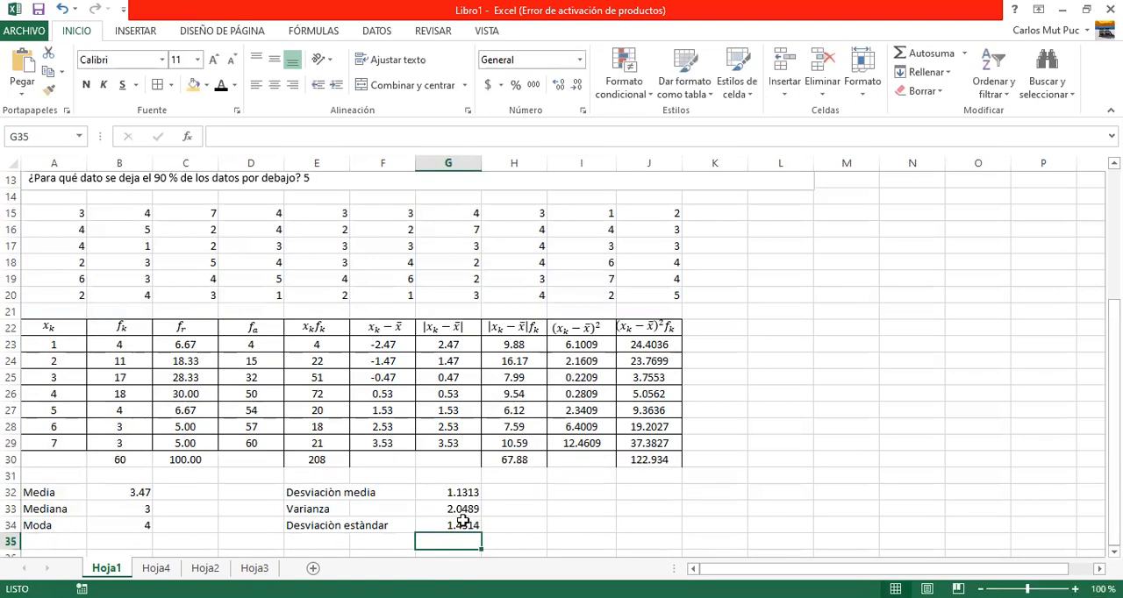
Review the dispersion measures and their formulas in G32:G34.
left_click(465, 495)
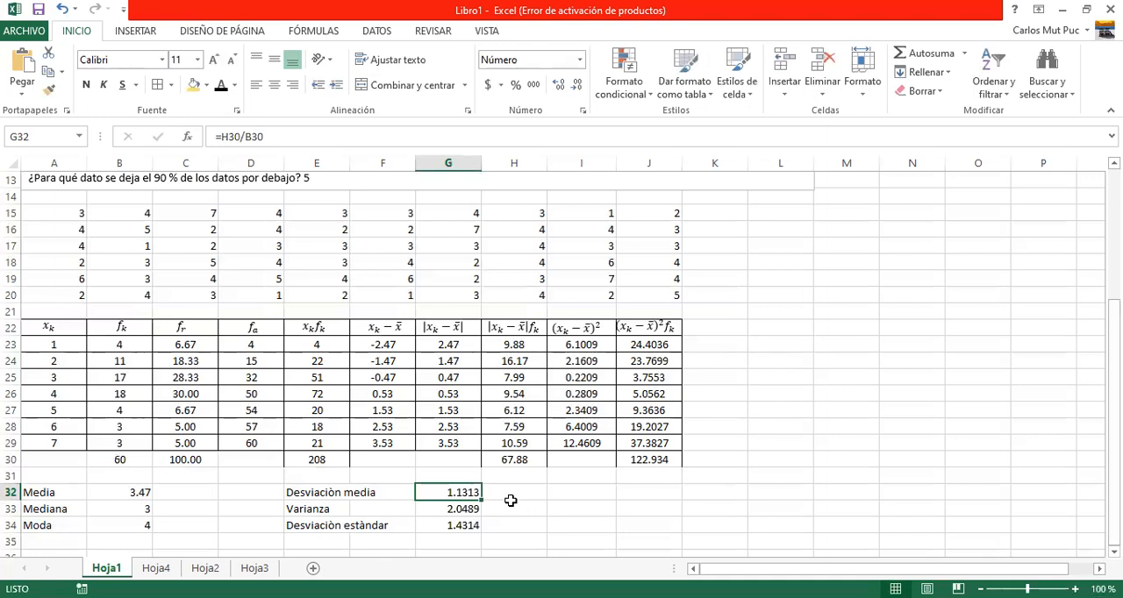
key("Down")
key("Down")
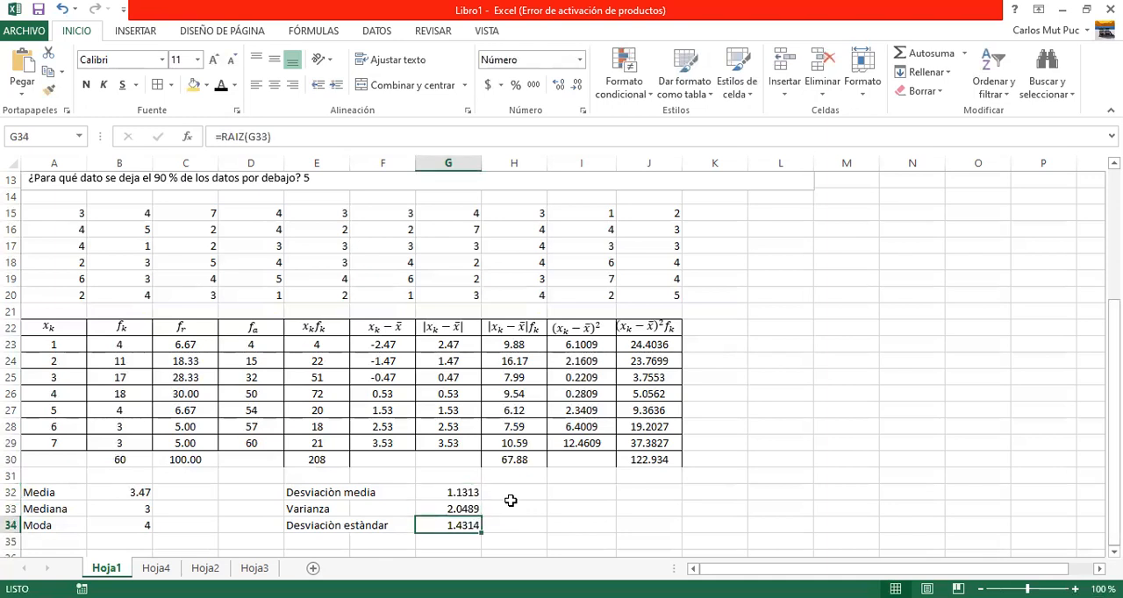